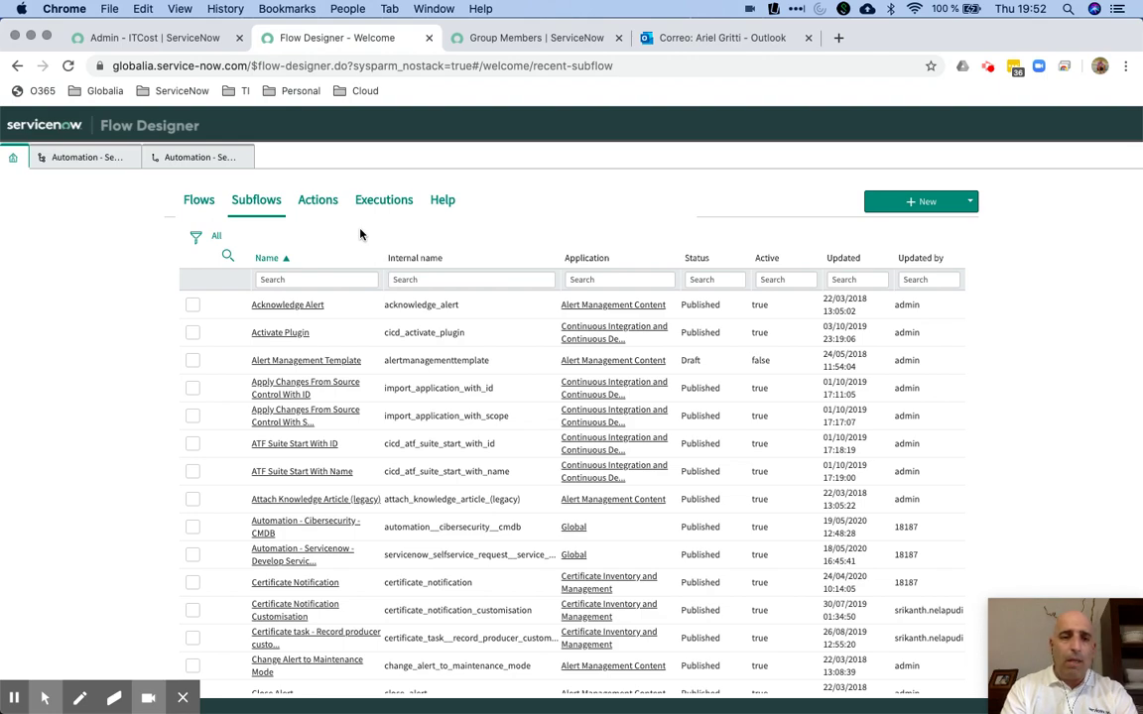
# Open the Service Catalog's Maintain Items list and show only the items that use the Automation - Servicenow flow
pyautogui.click(82, 158)
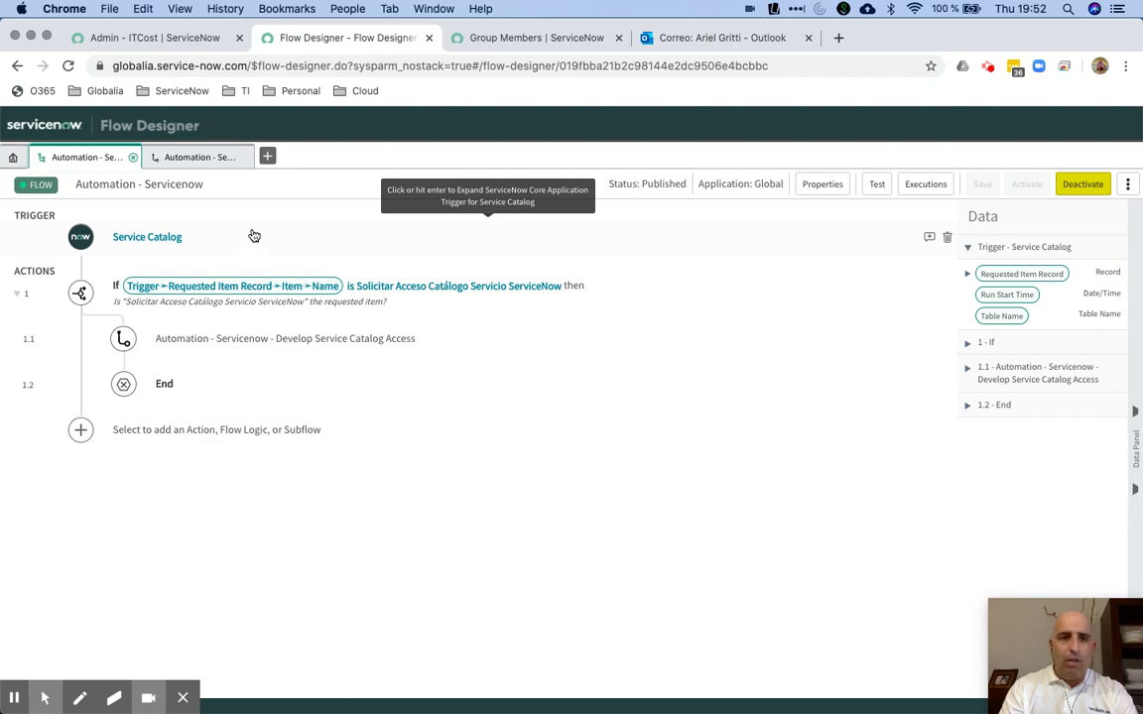
pyautogui.click(157, 43)
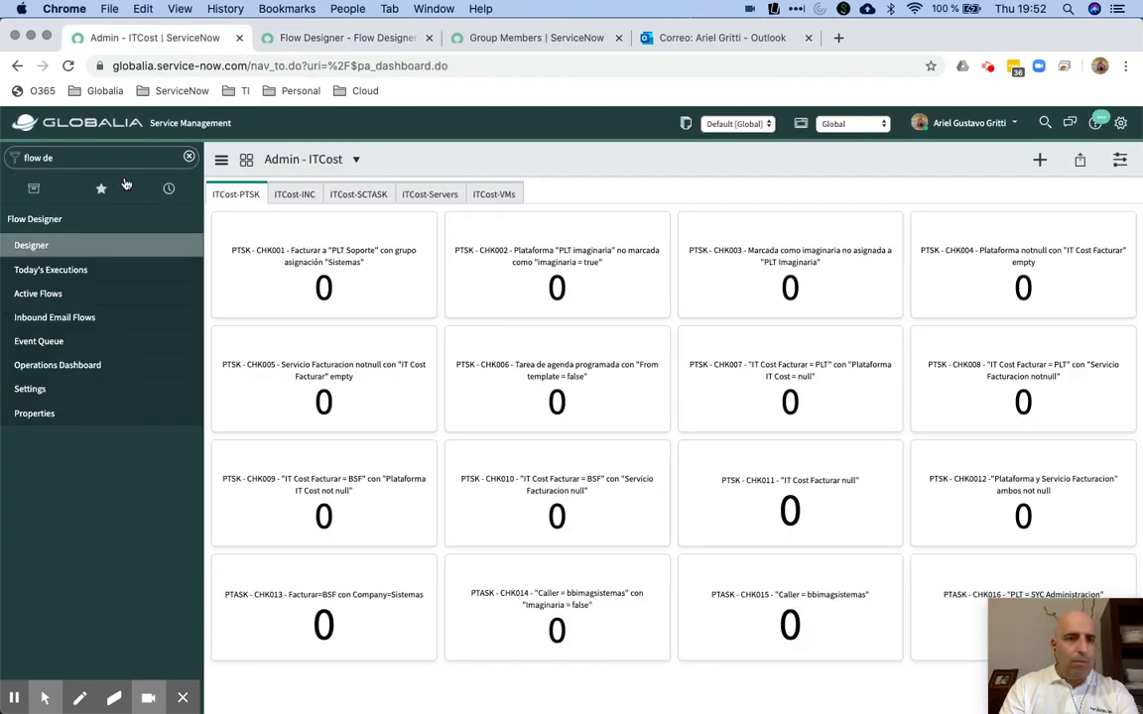
pyautogui.click(99, 155)
pyautogui.write('items')
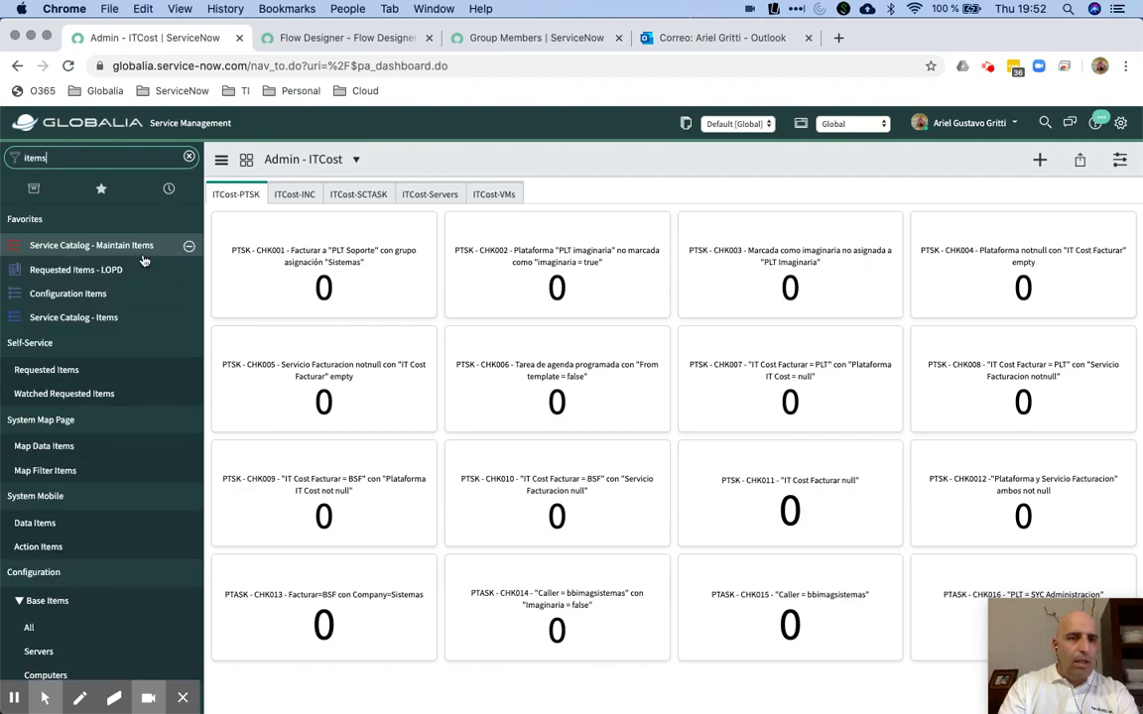
pyautogui.click(171, 244)
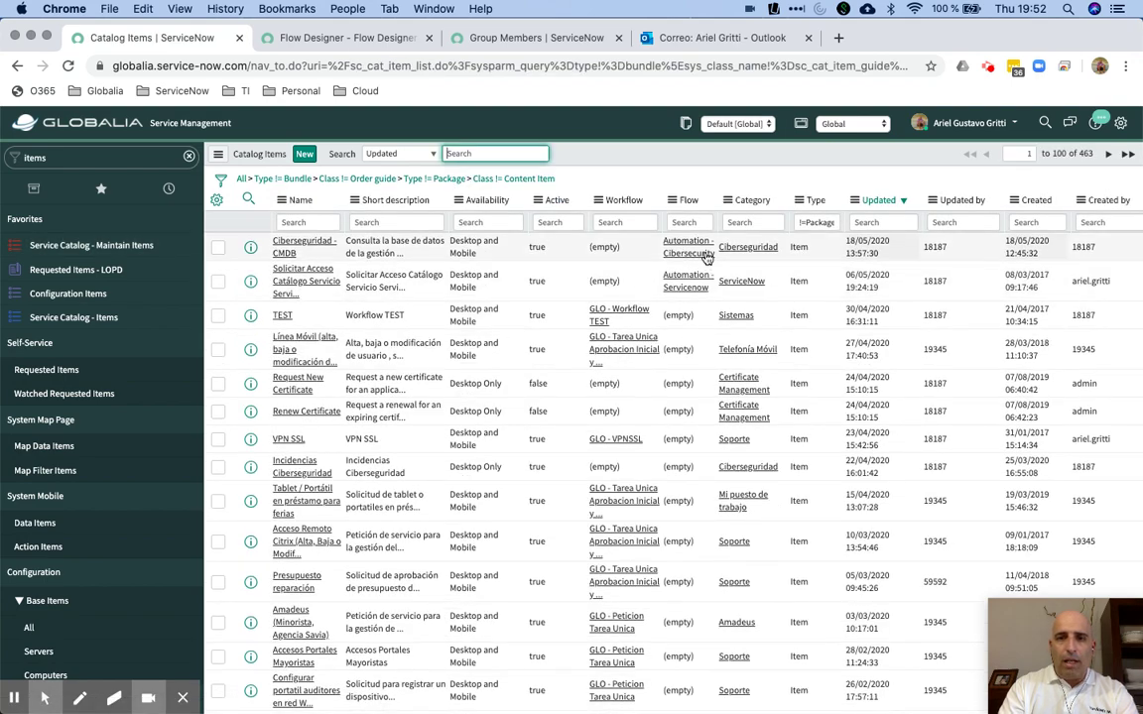
pyautogui.rightClick(696, 285)
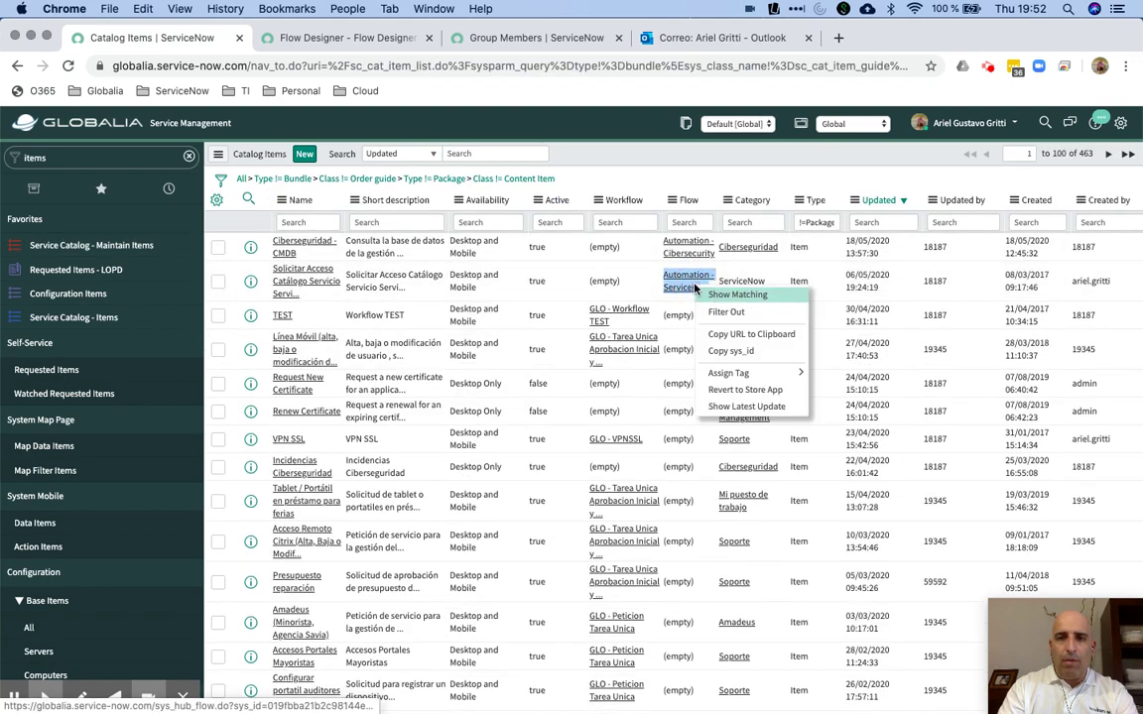
pyautogui.click(734, 294)
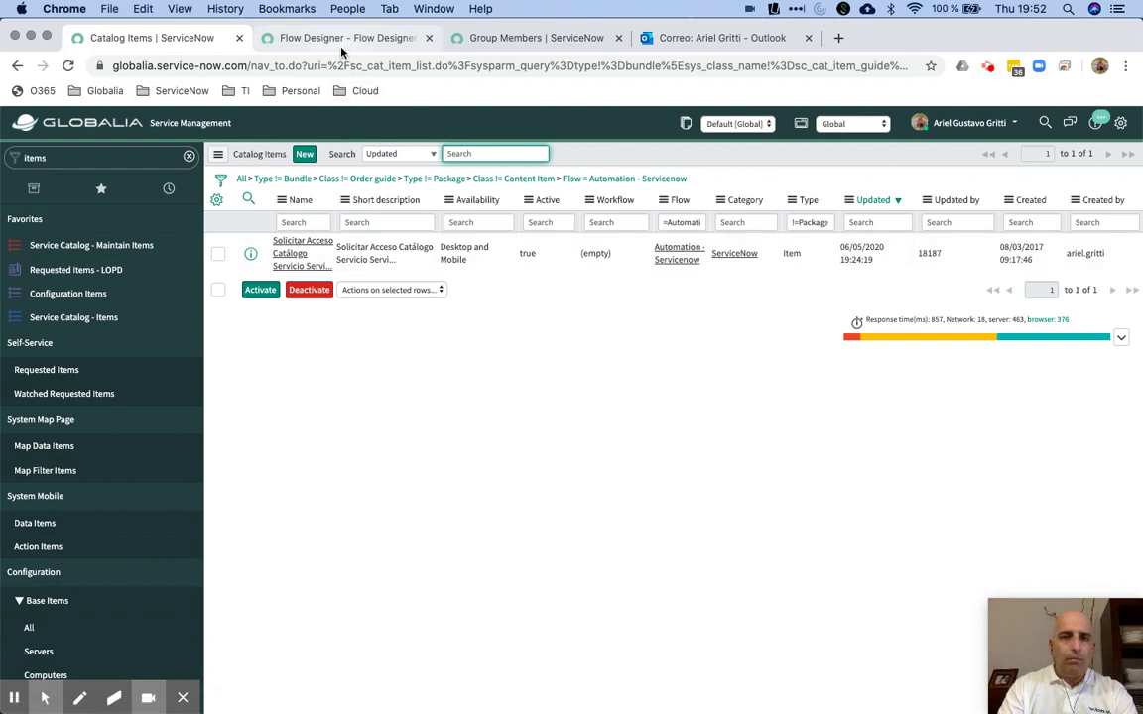
# Inspect the Automation - Servicenow flow's trigger and its available trigger types, keeping Service Catalog as the trigger
pyautogui.click(307, 40)
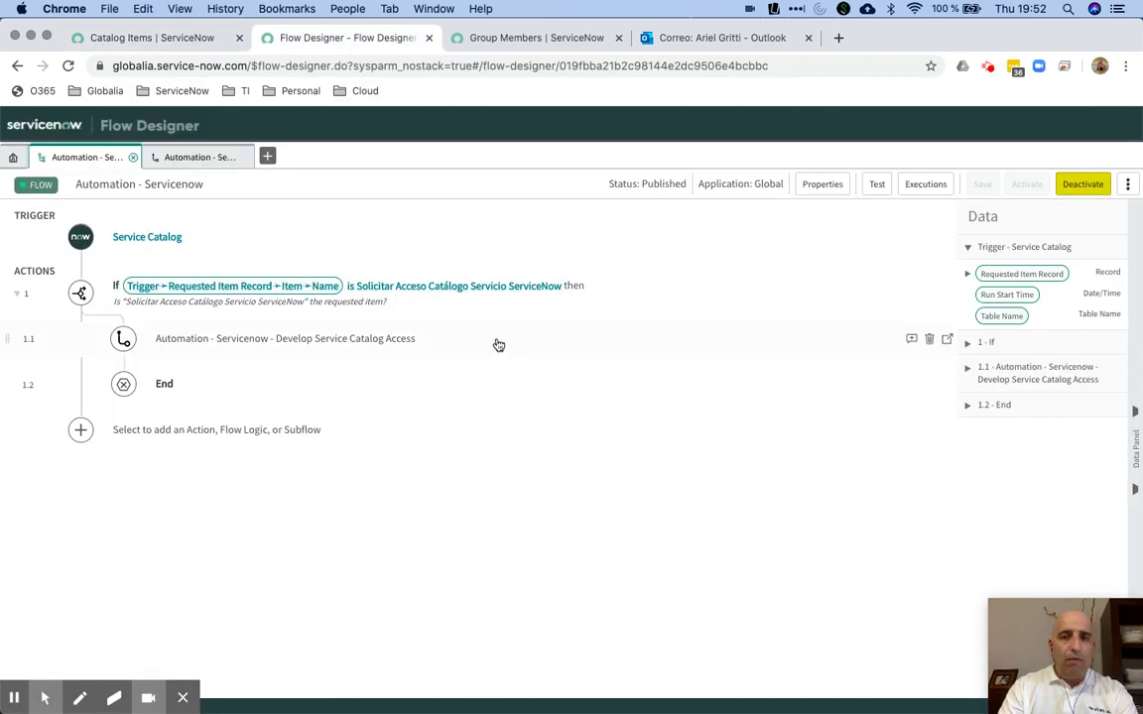
pyautogui.click(162, 239)
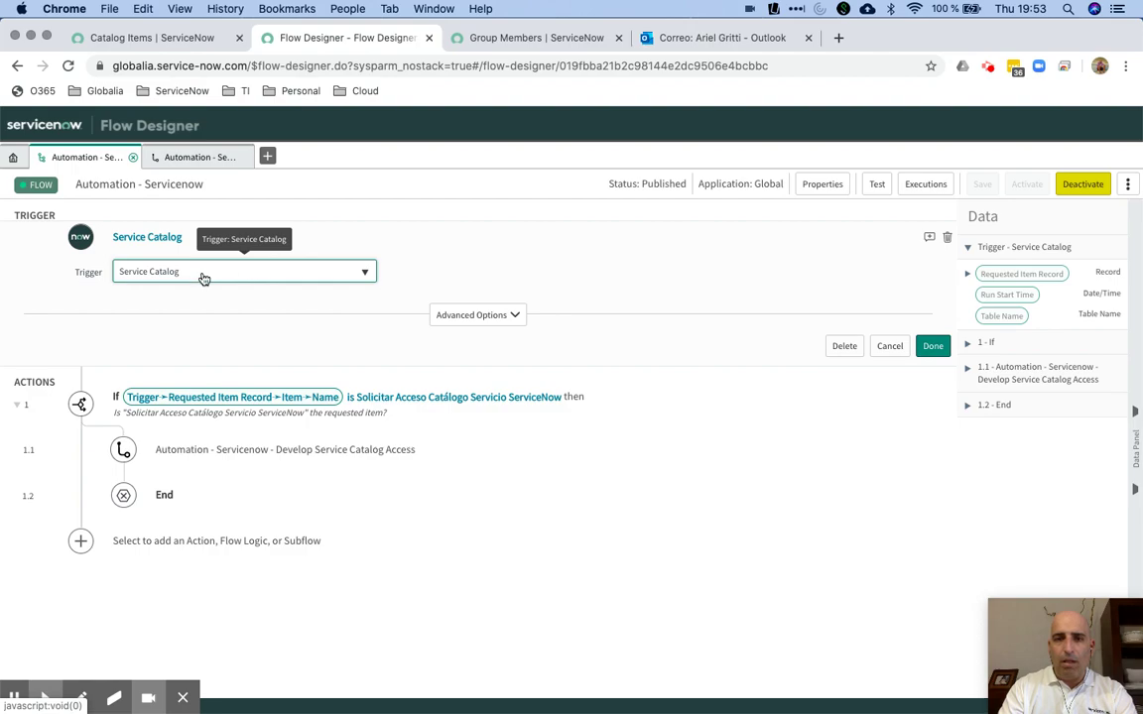
pyautogui.click(244, 279)
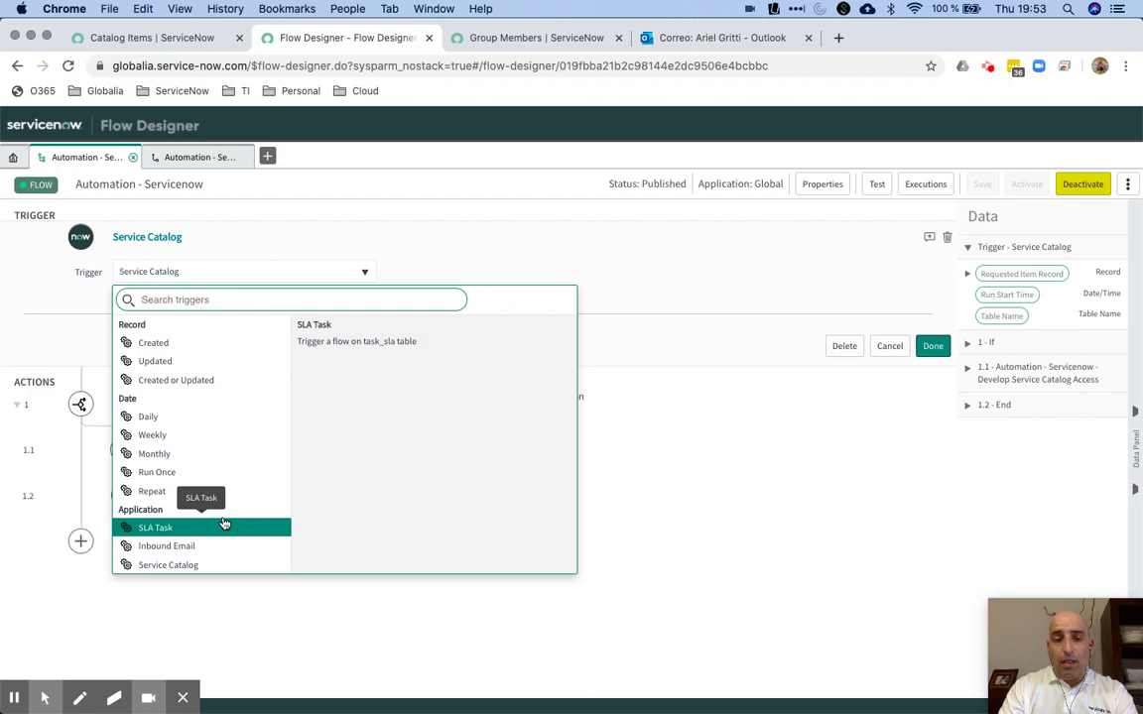
pyautogui.click(20, 268)
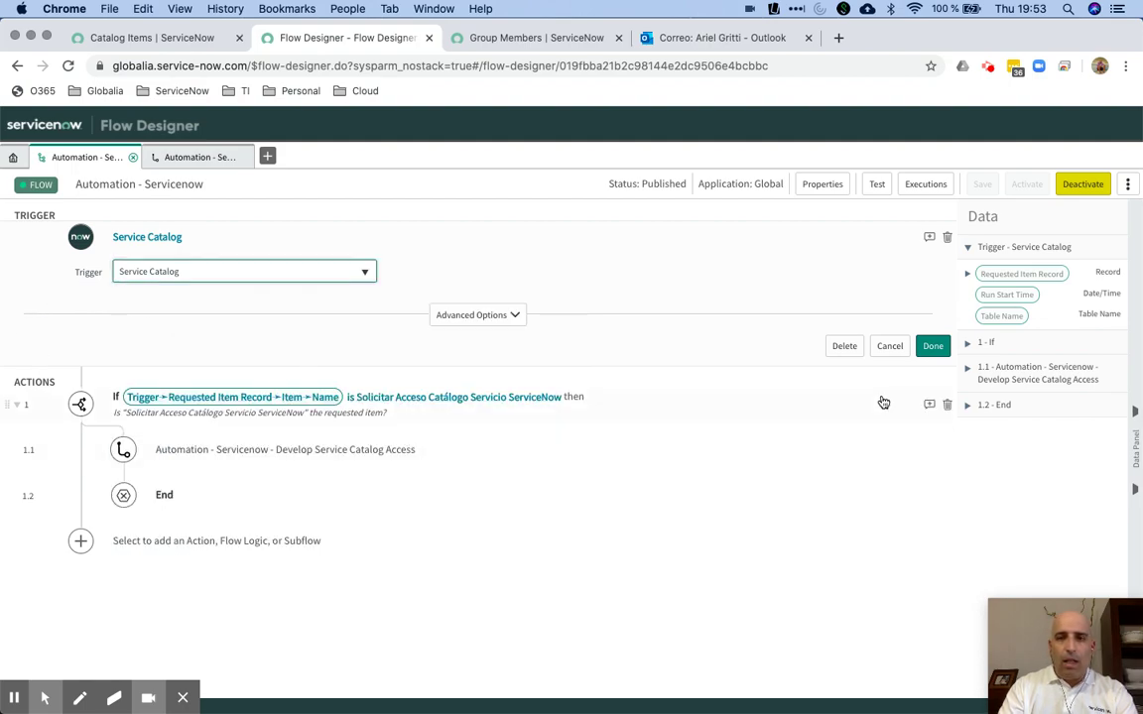
pyautogui.click(933, 347)
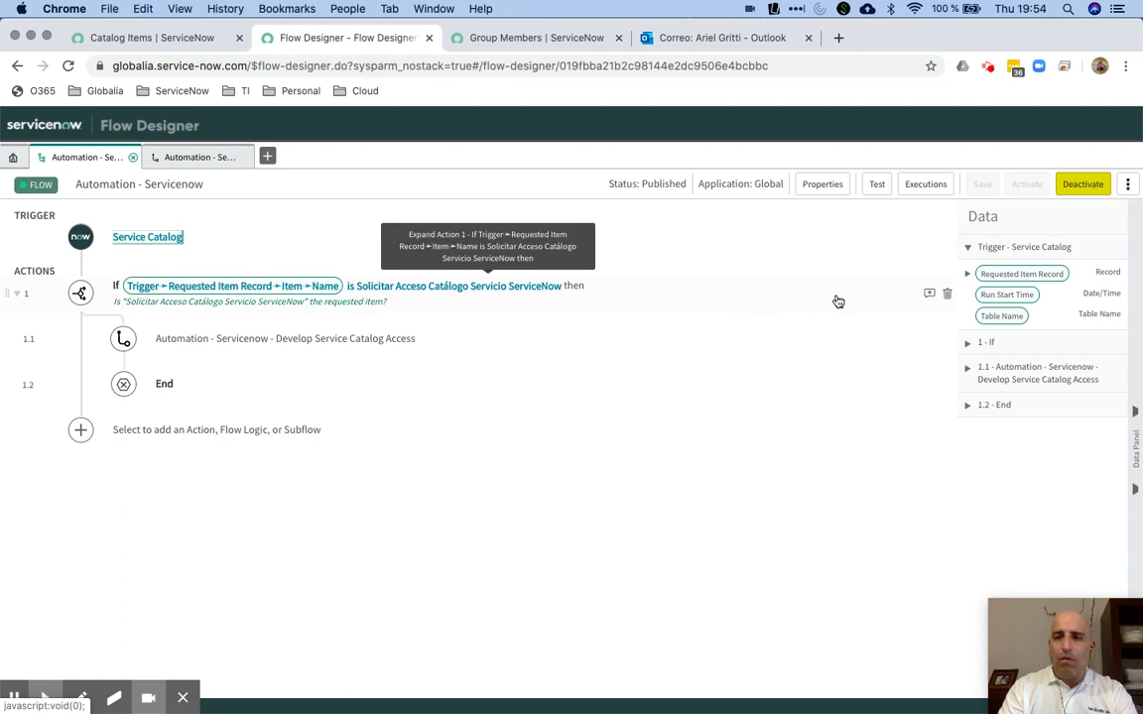
# Examine the Requested Item Record data fields supplied by the trigger, including the nested fields under Assigned to
pyautogui.moveTo(919, 297)
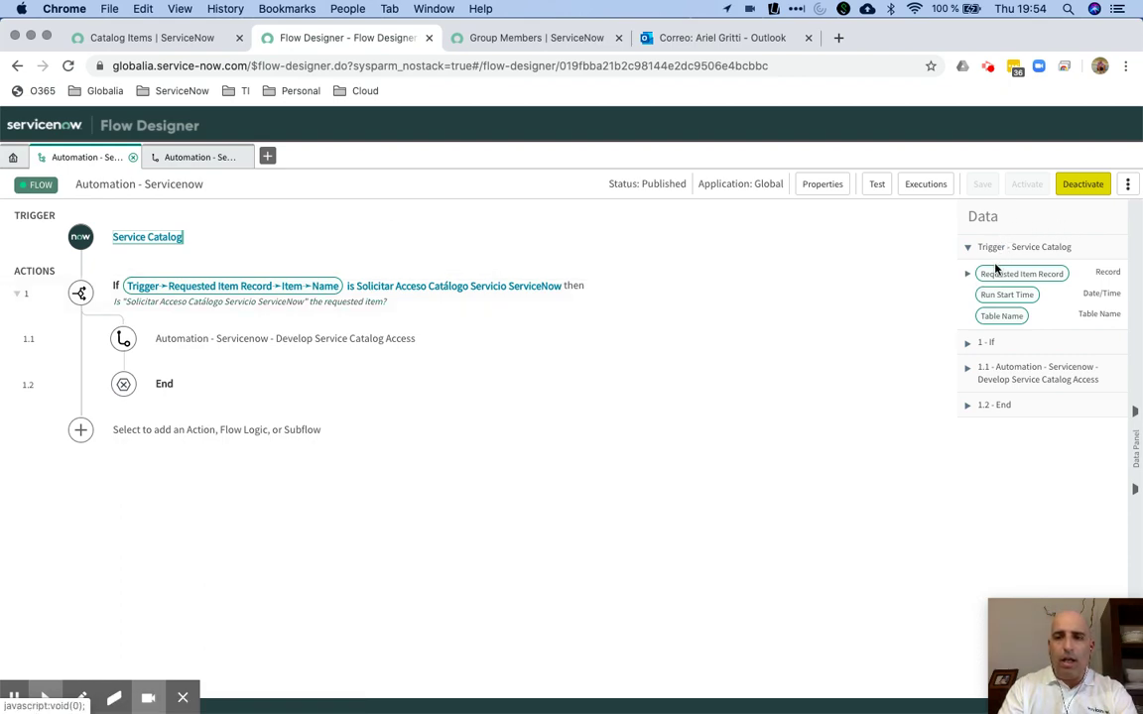
pyautogui.moveTo(913, 347)
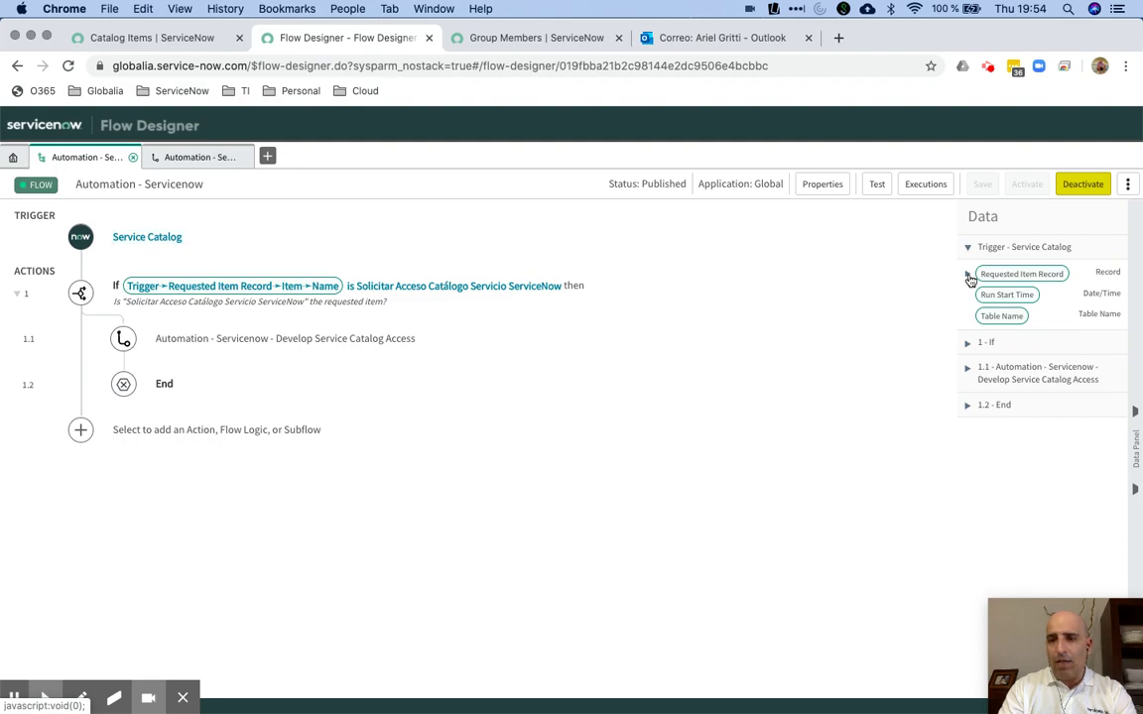
pyautogui.click(970, 277)
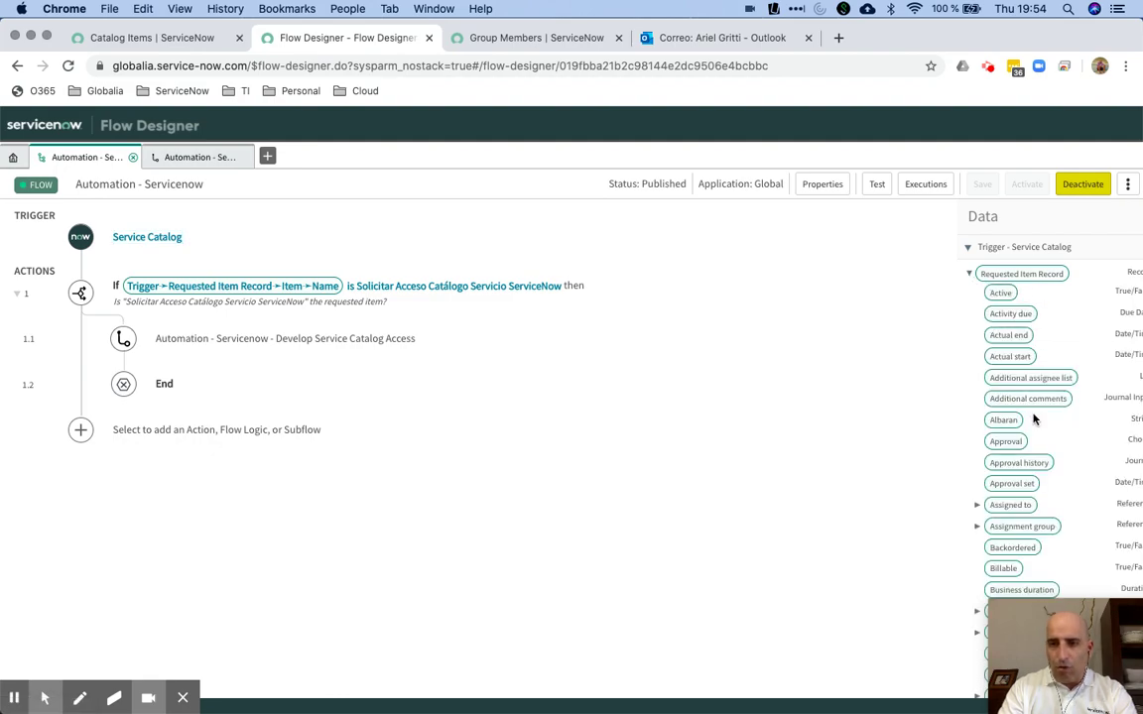
pyautogui.scroll(-2, 1067, 476)
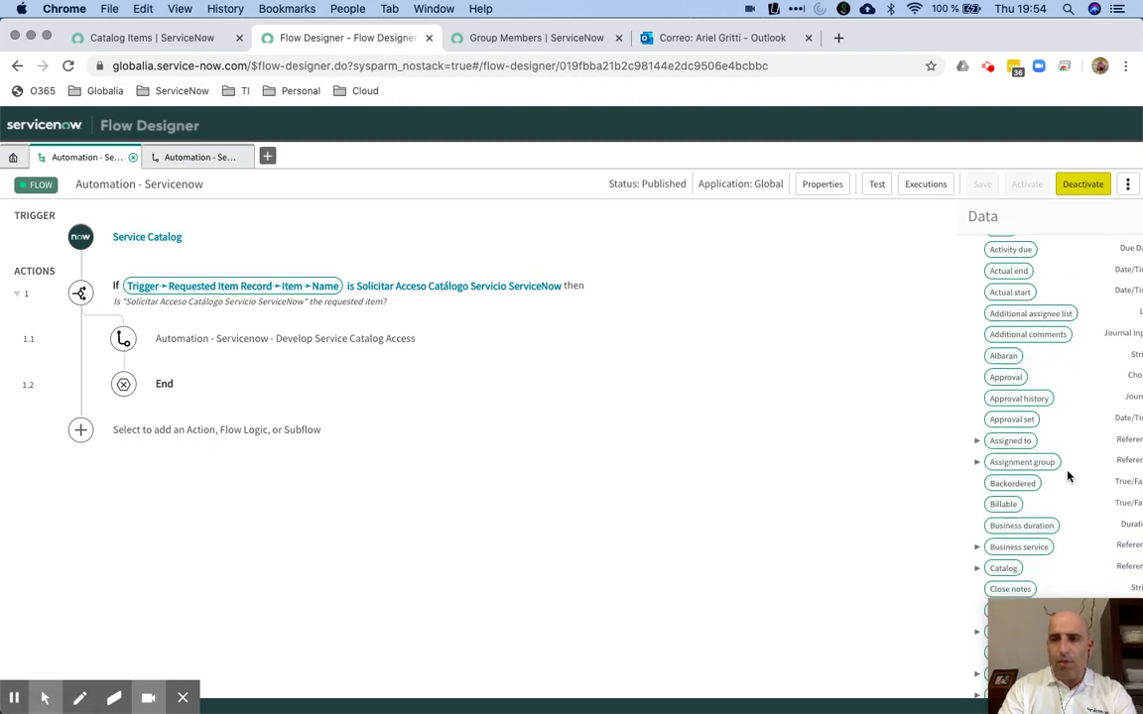
pyautogui.click(977, 444)
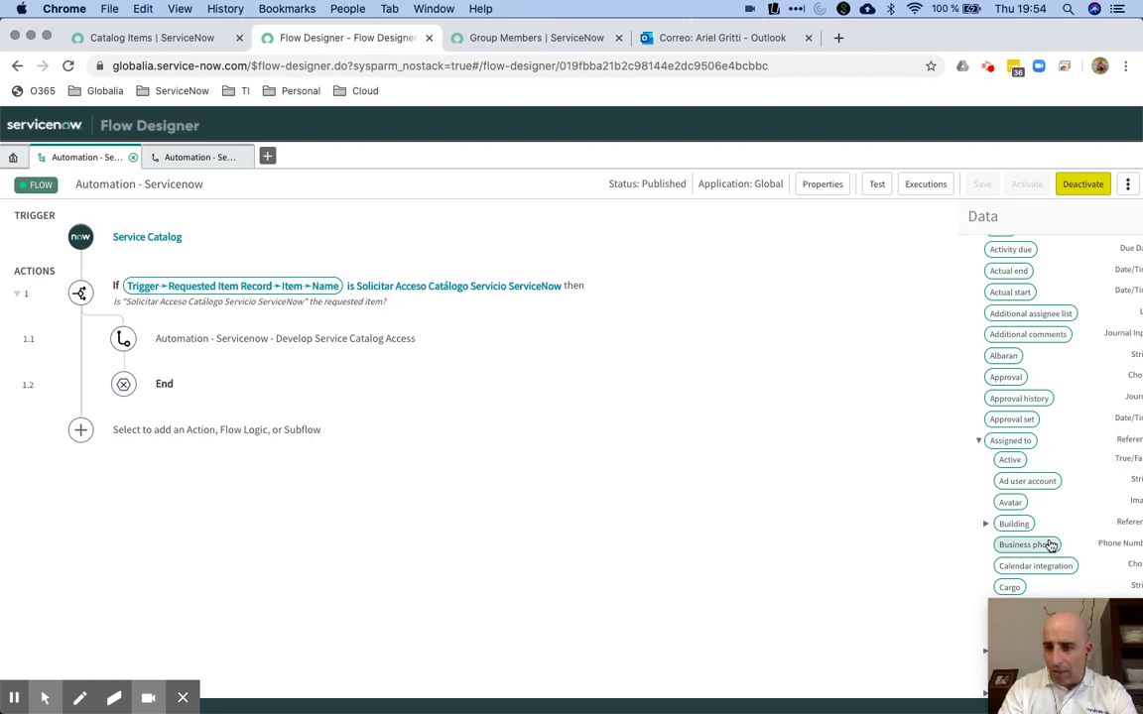
pyautogui.scroll(-2, 1082, 517)
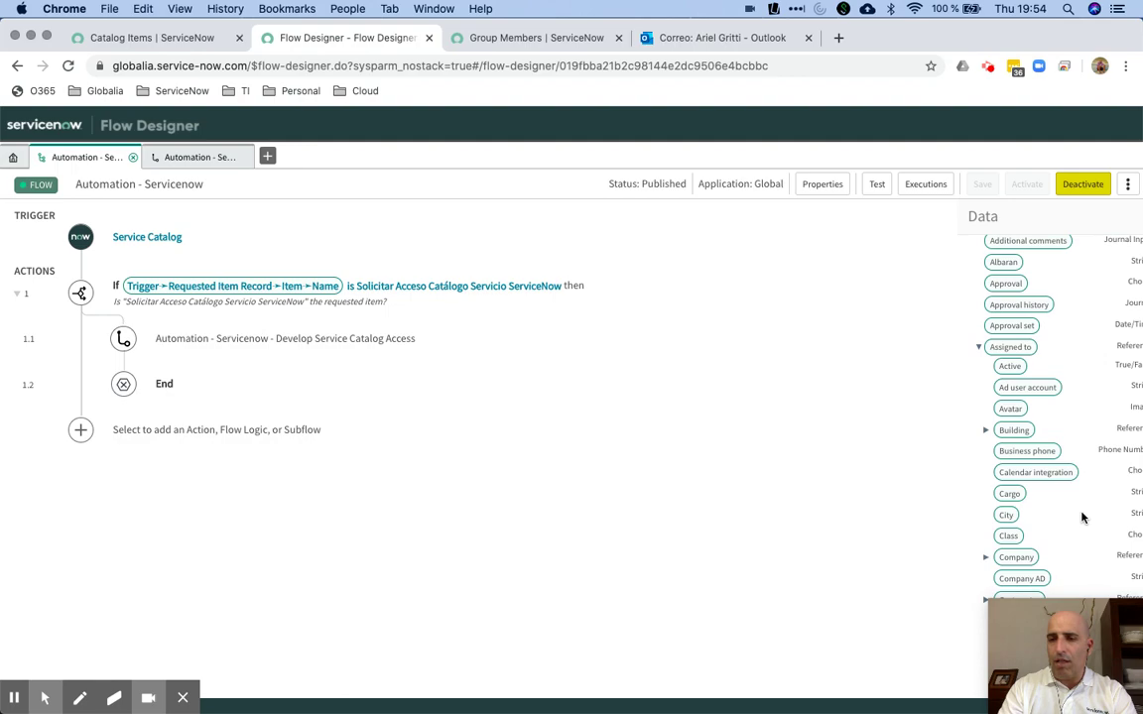
pyautogui.click(978, 349)
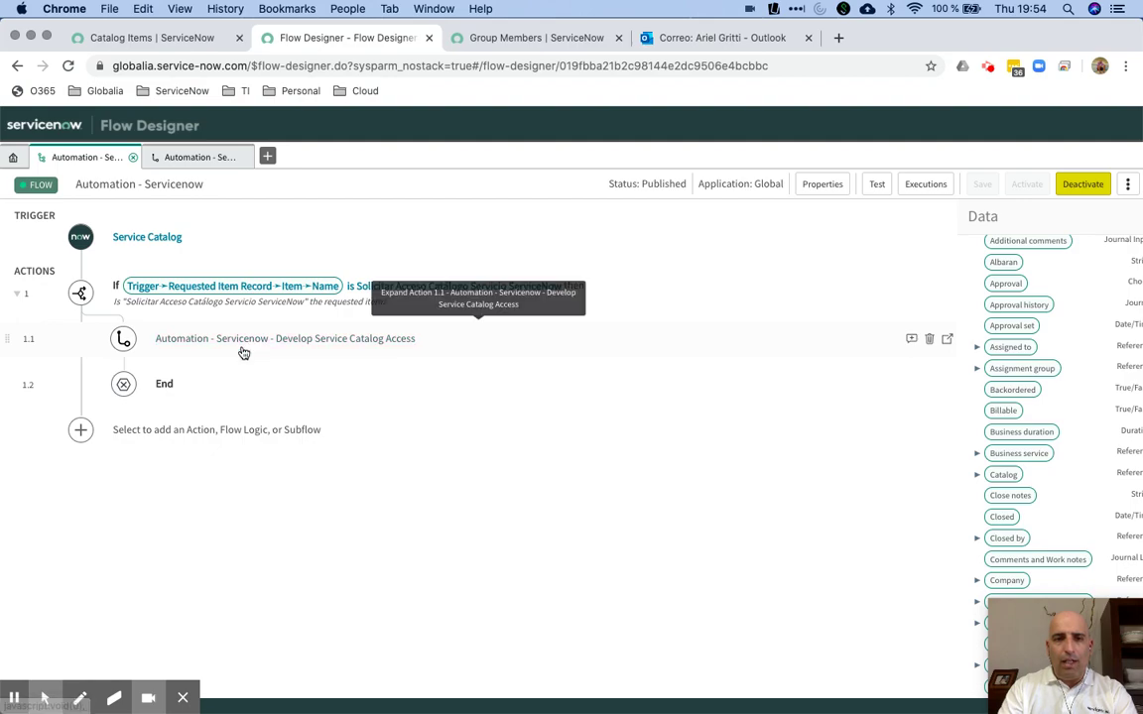
# Review how action 1.1 passes the trigger's Requested Item Record to the Develop Service Catalog Access subflow, checking it against the subflow's input
pyautogui.click(123, 340)
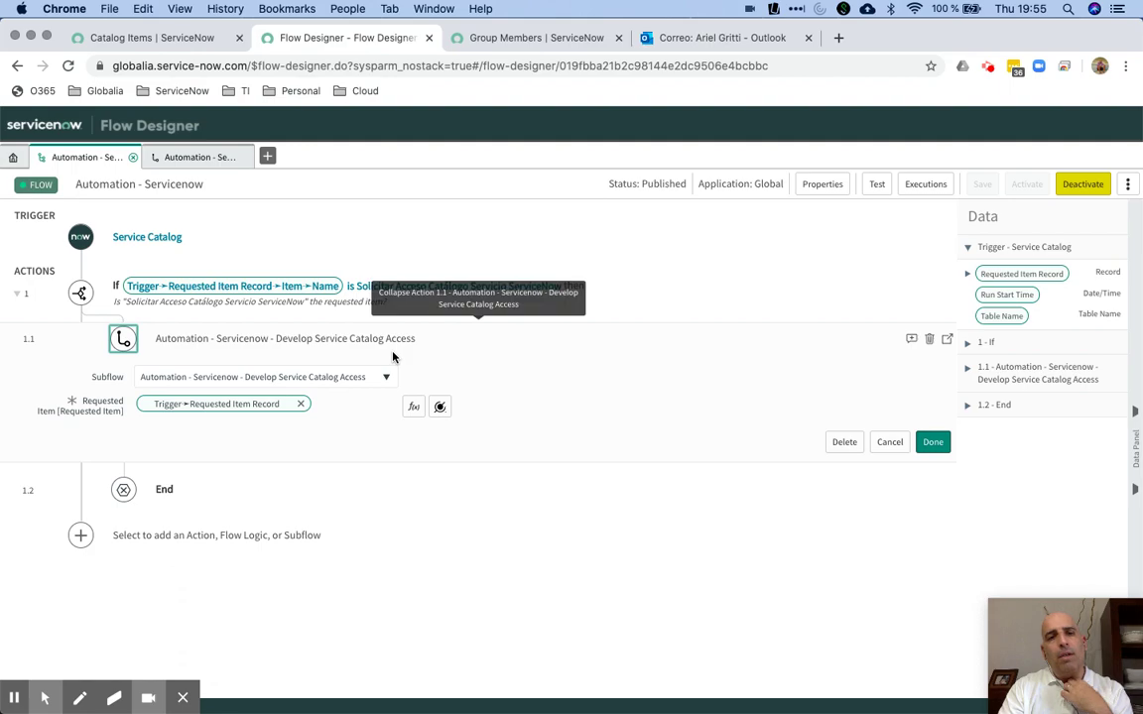
pyautogui.click(122, 339)
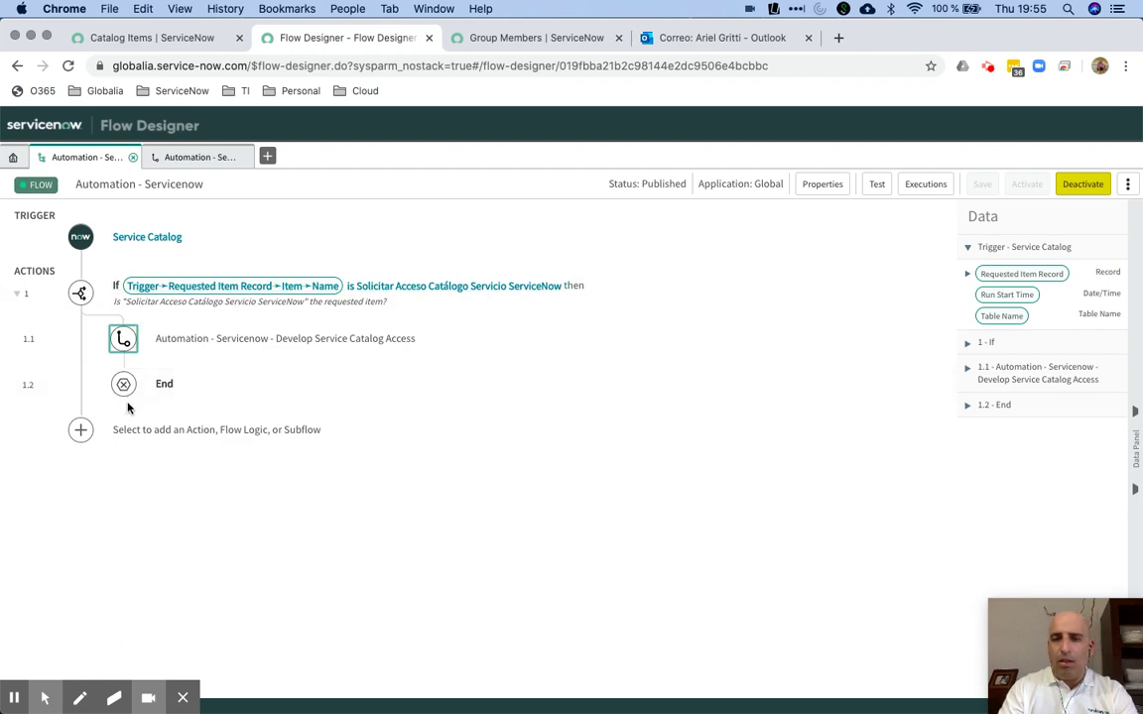
pyautogui.click(193, 160)
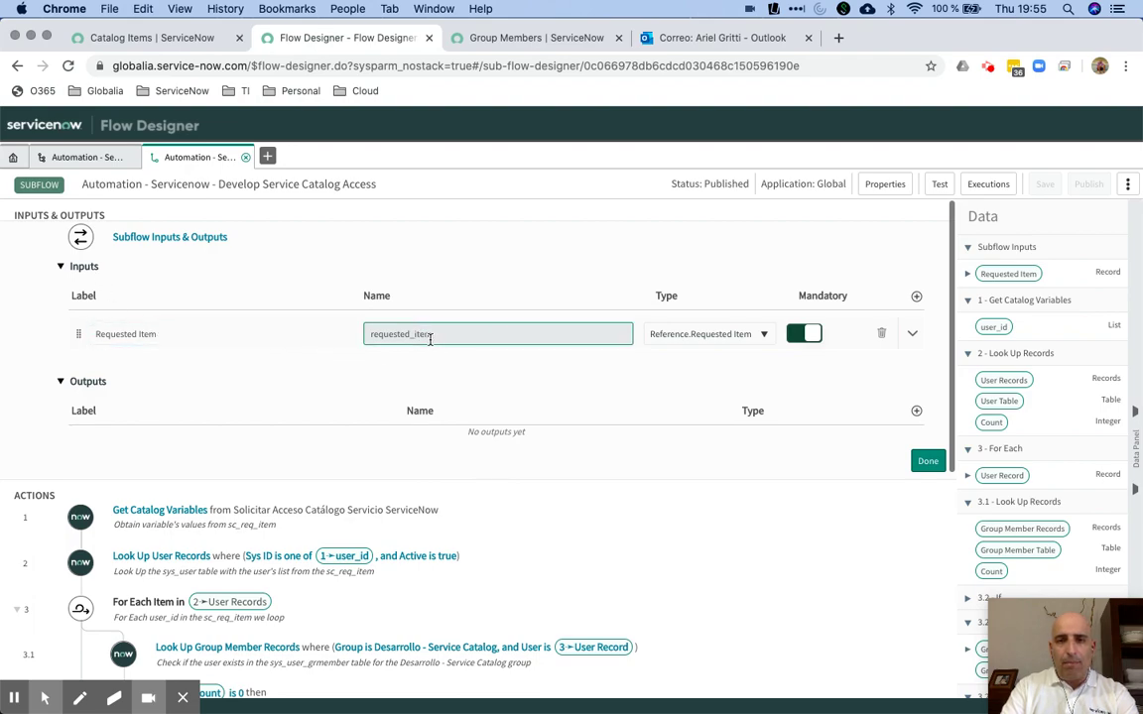
pyautogui.click(99, 163)
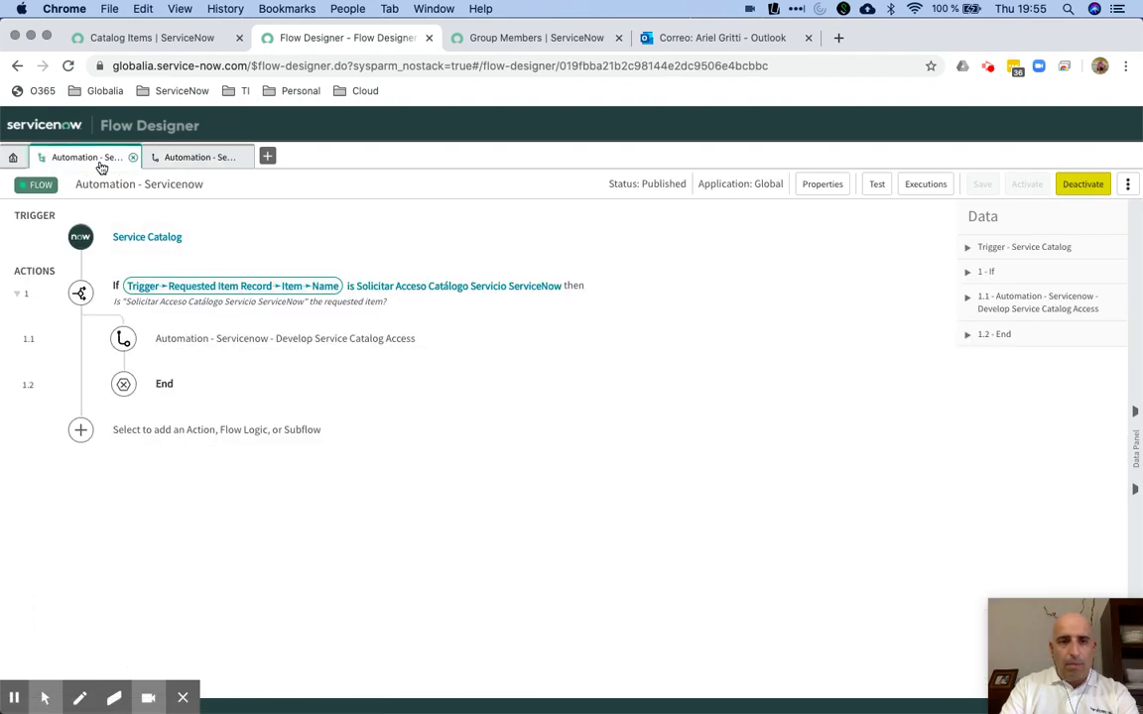
pyautogui.click(234, 345)
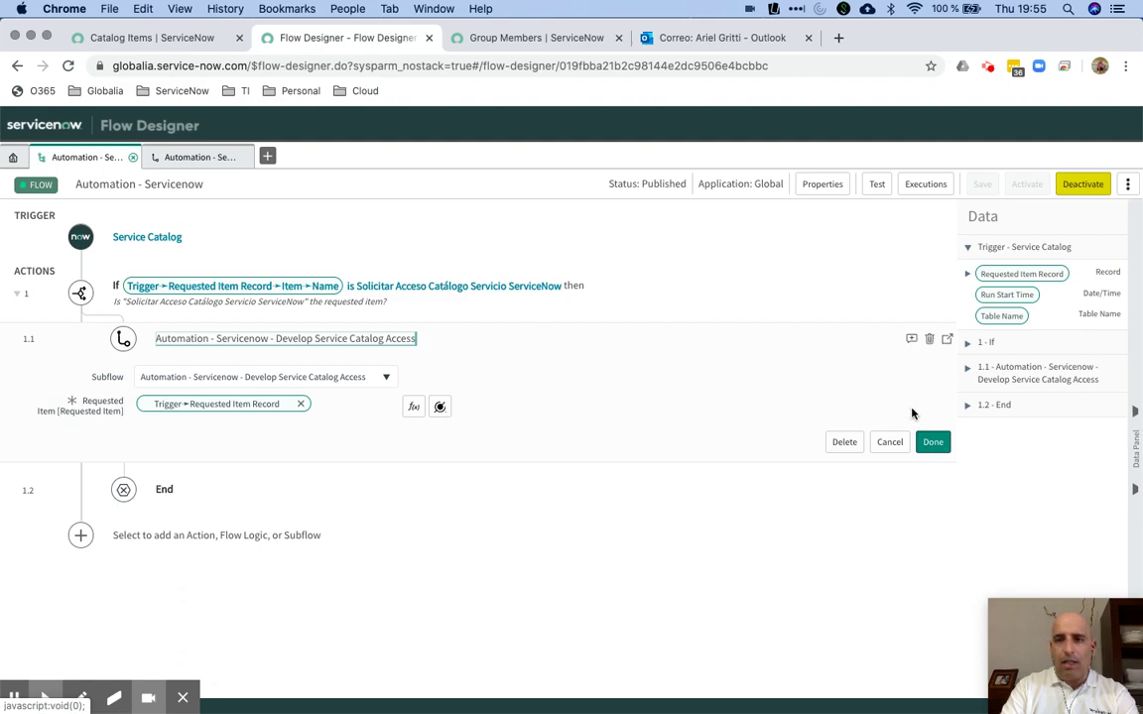
pyautogui.click(936, 443)
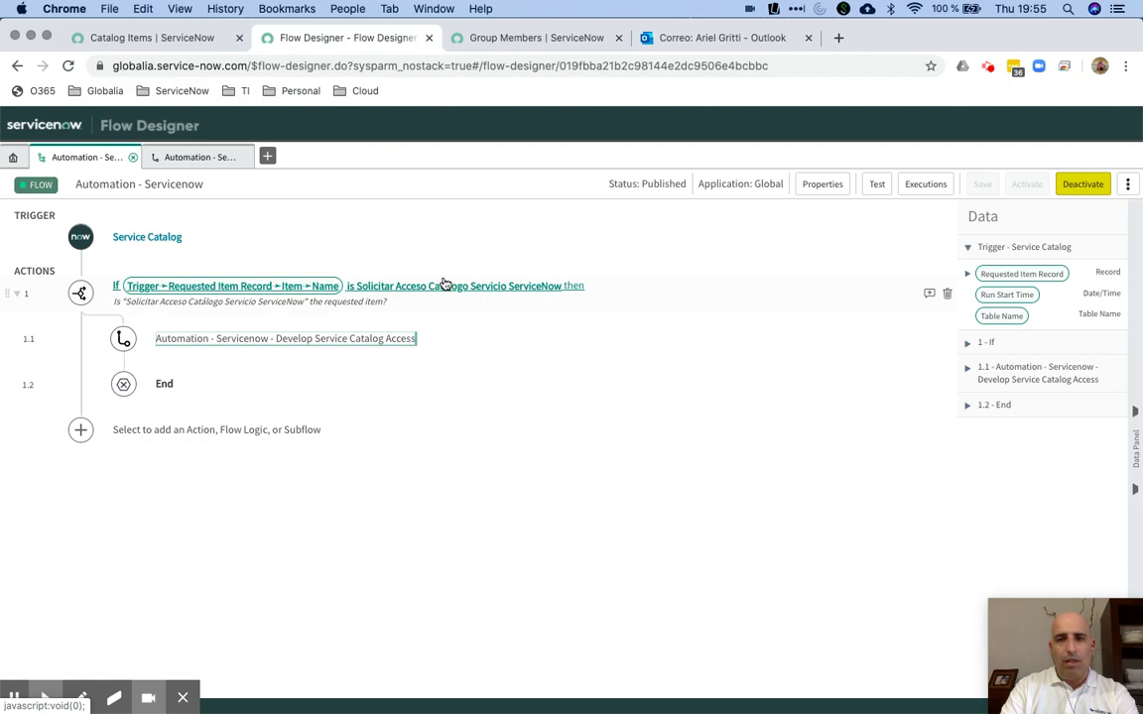
# Review the Develop Service Catalog Access subflow's inputs and outputs and the data fields under its Requested Item input
pyautogui.click(180, 162)
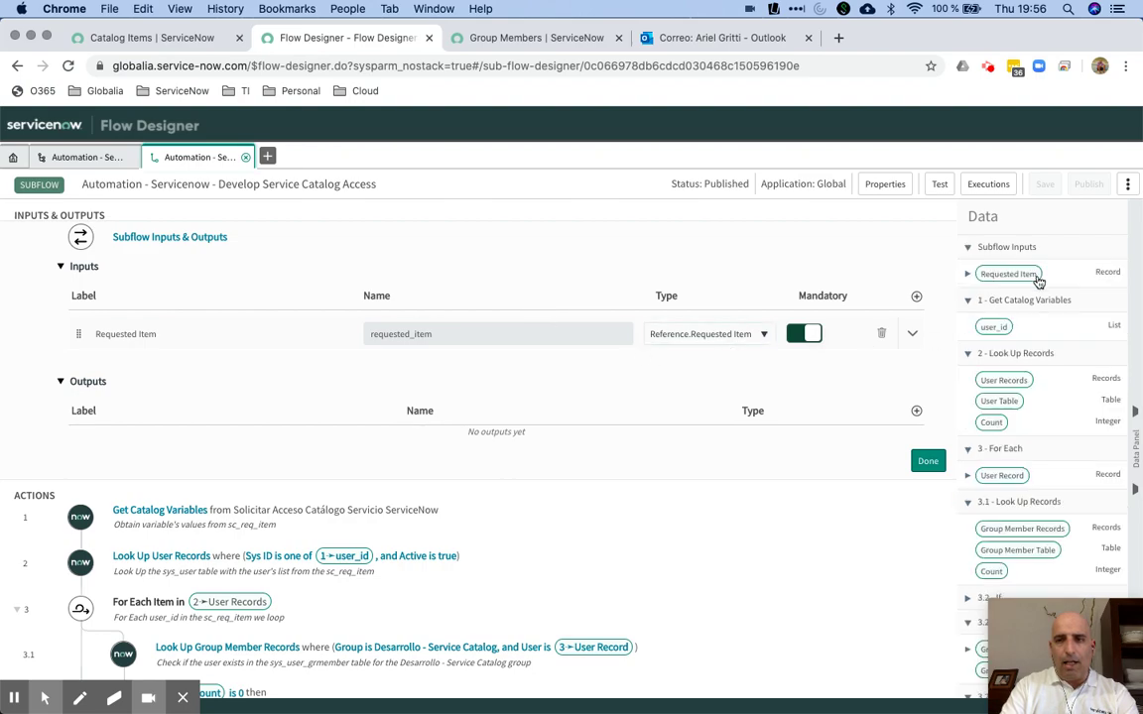
pyautogui.click(969, 274)
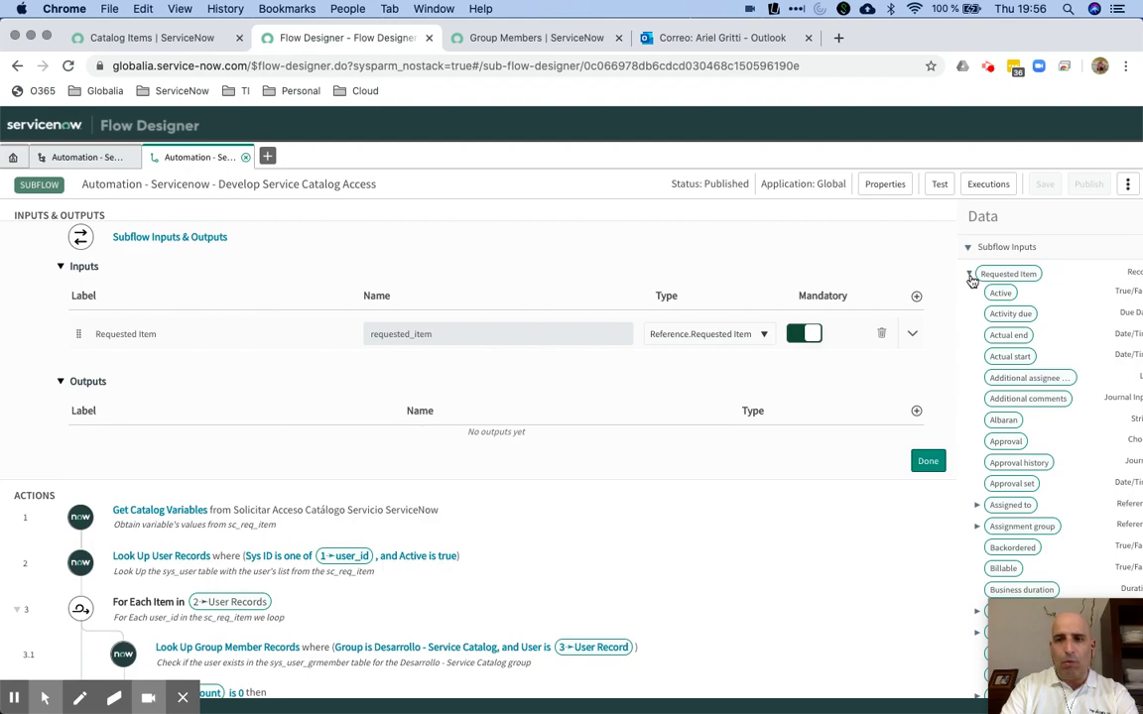
pyautogui.click(969, 275)
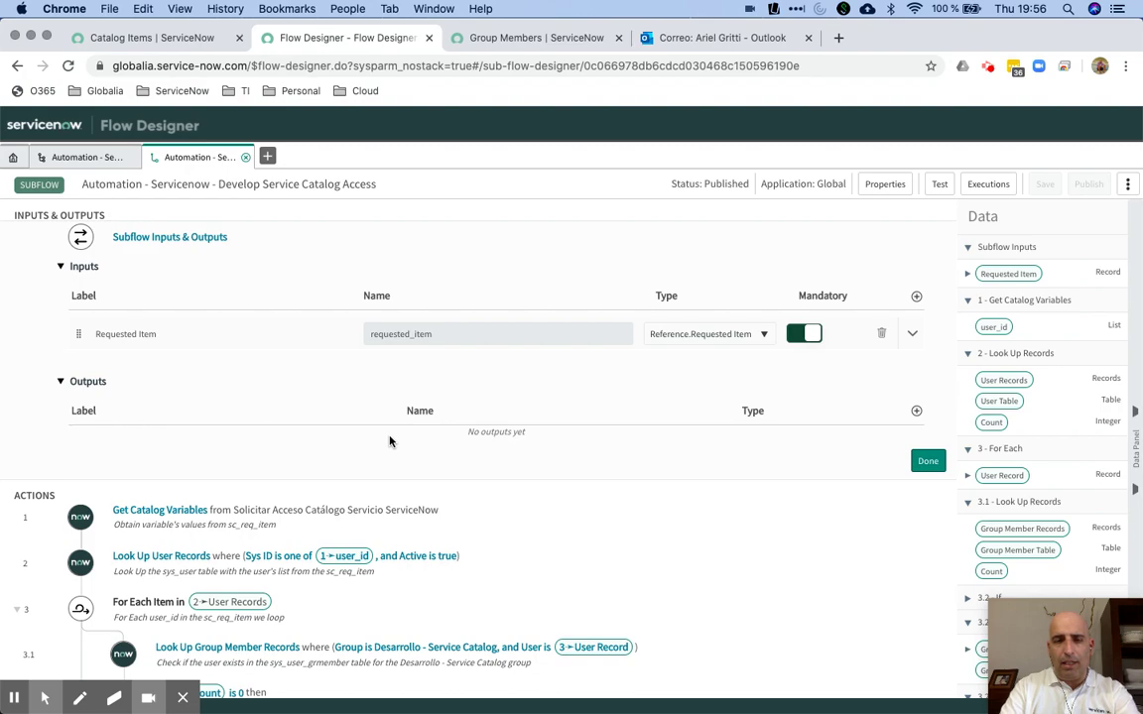
pyautogui.click(929, 463)
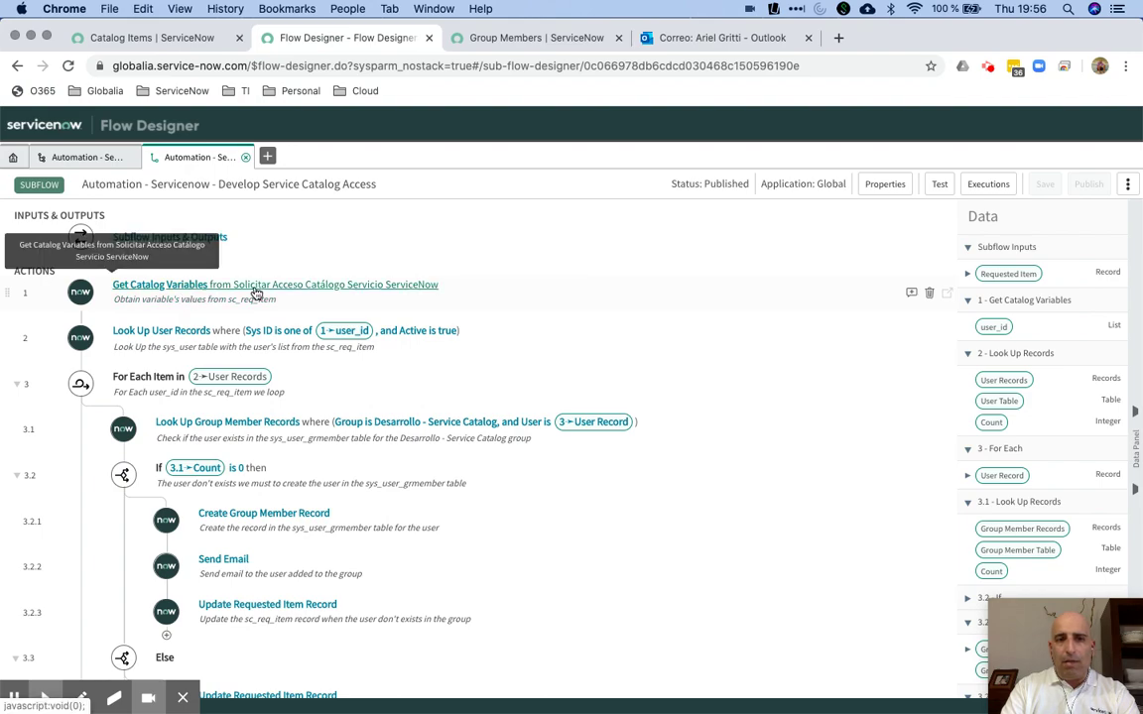
# Inspect the subflow's Get Catalog Variables settings and the table and conditions of its Look Up User Records action
pyautogui.click(173, 291)
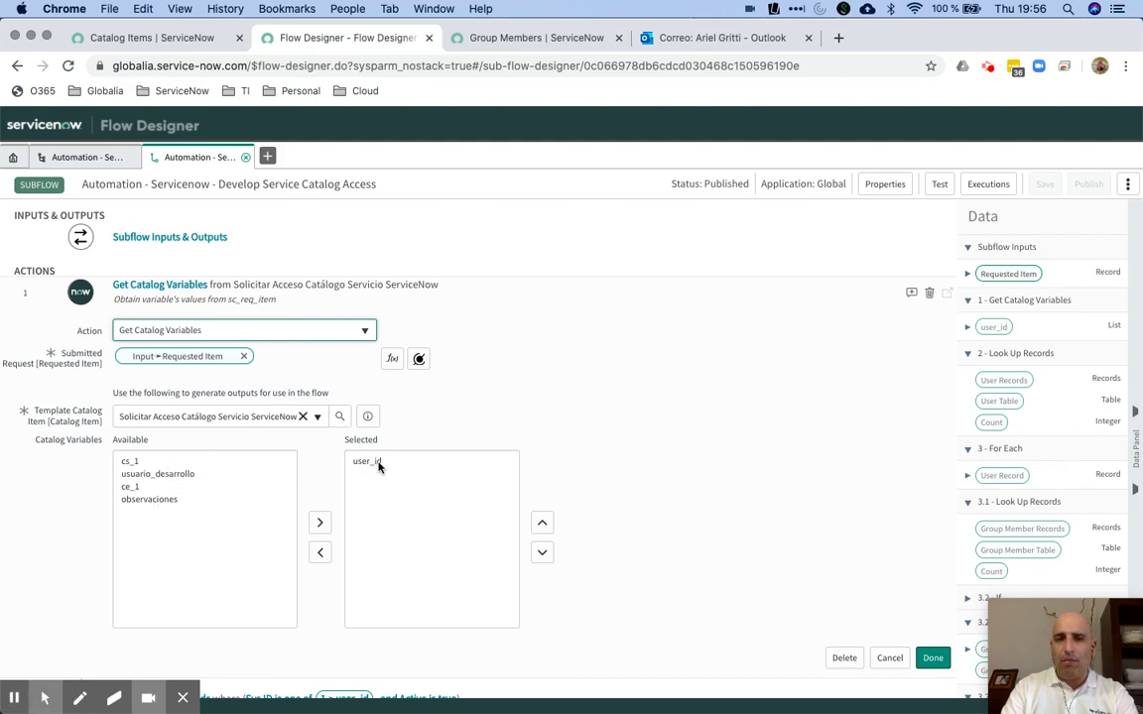
pyautogui.click(933, 658)
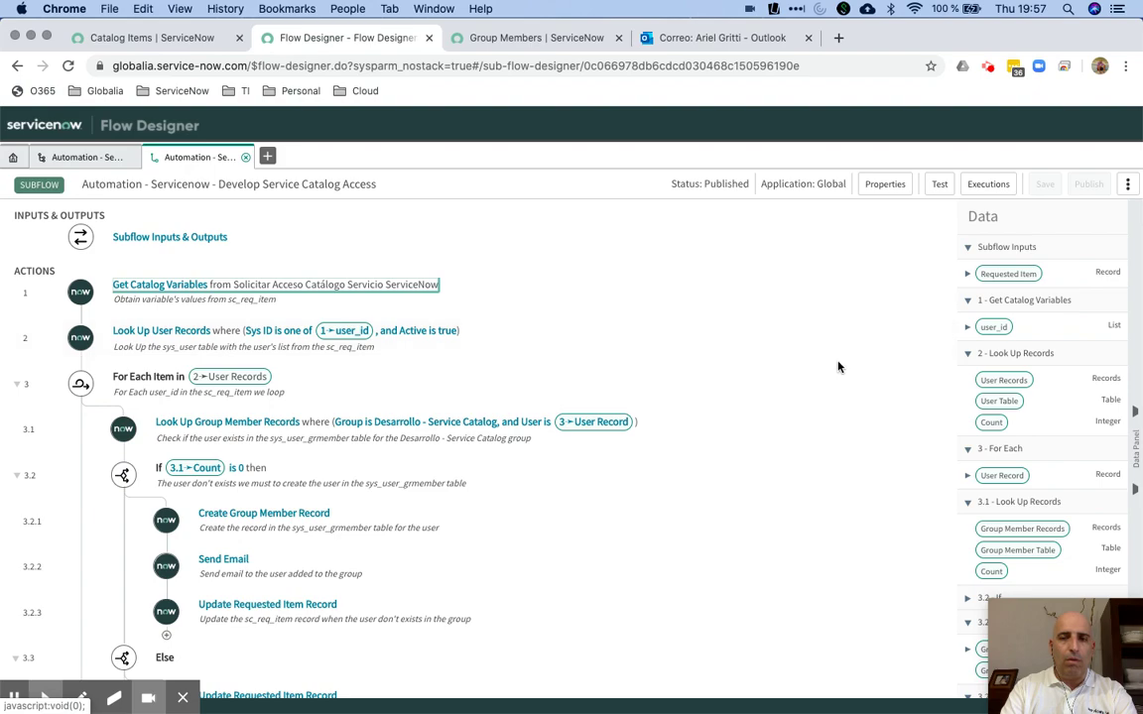
pyautogui.click(181, 335)
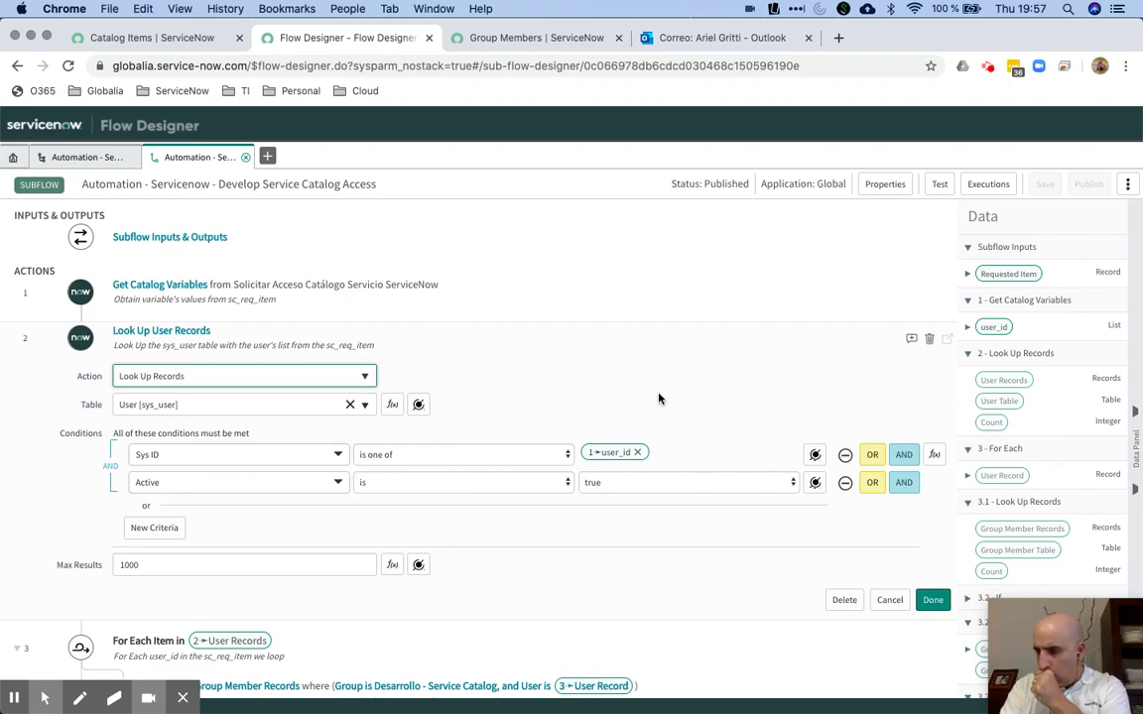
pyautogui.click(198, 333)
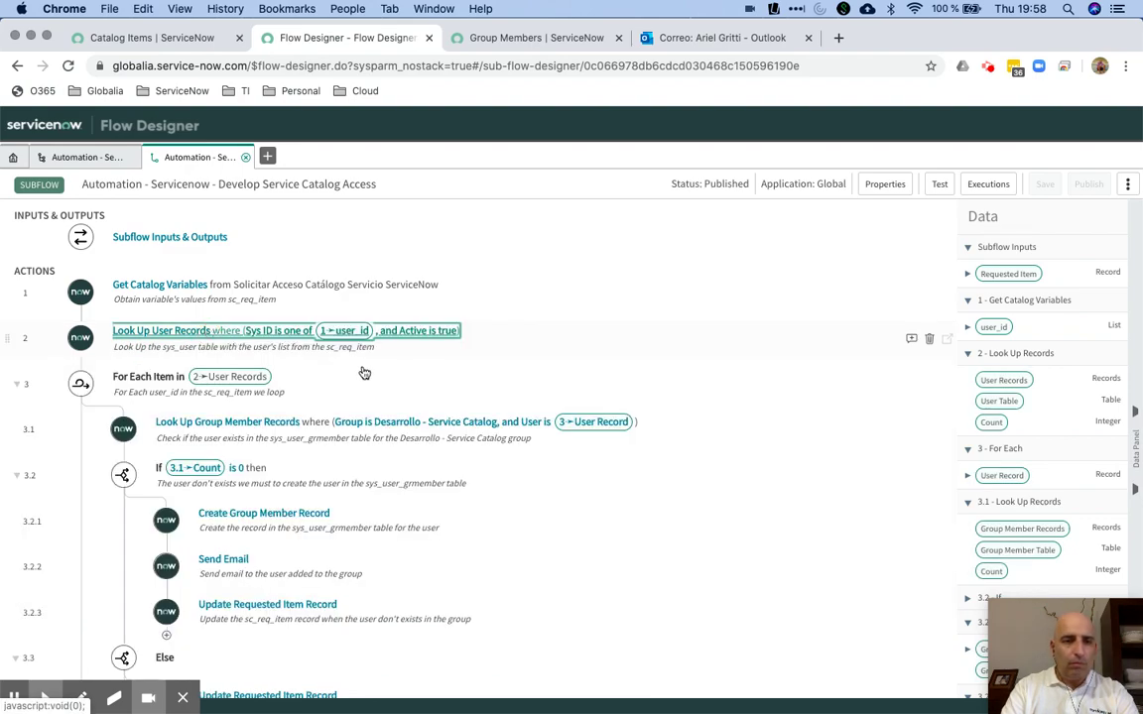
# Check which records the subflow's For Each loop iterates over and view the actions nested inside it
pyautogui.click(157, 387)
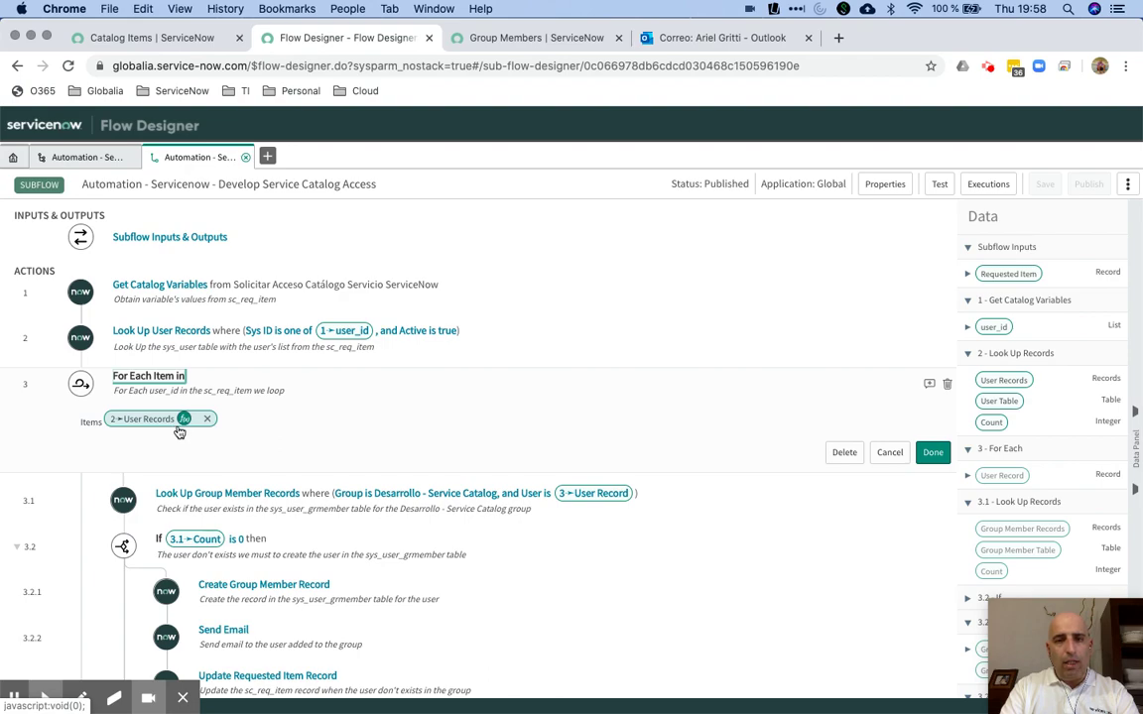
pyautogui.click(926, 457)
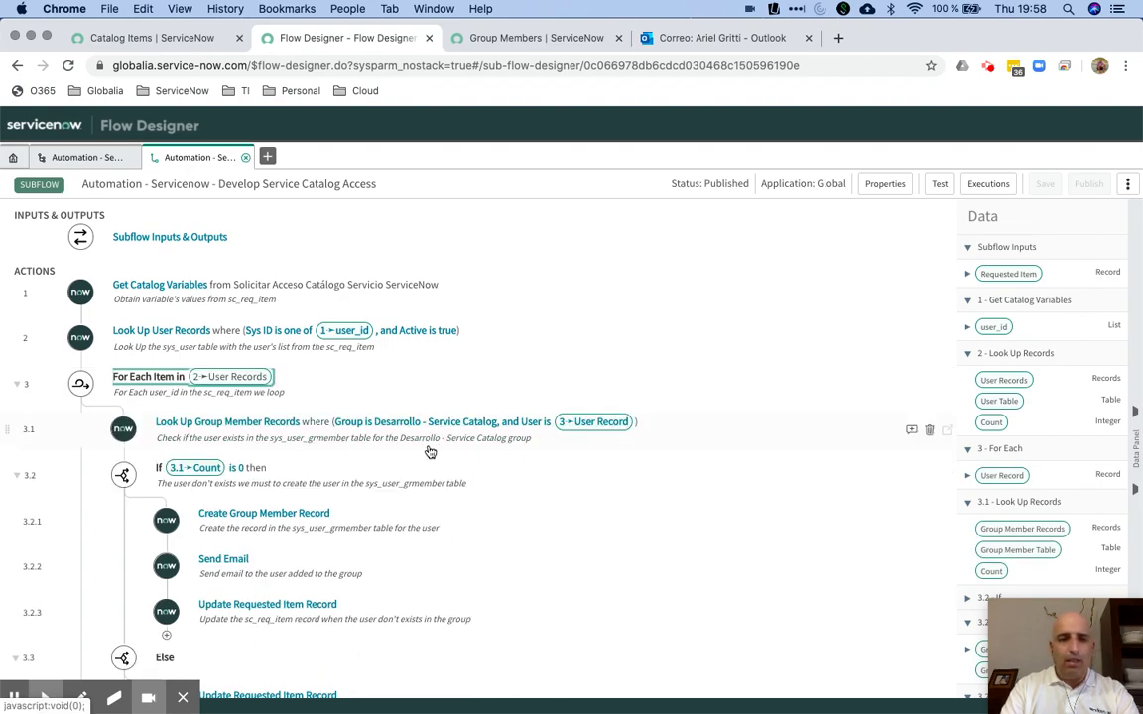
pyautogui.scroll(-3, 557, 490)
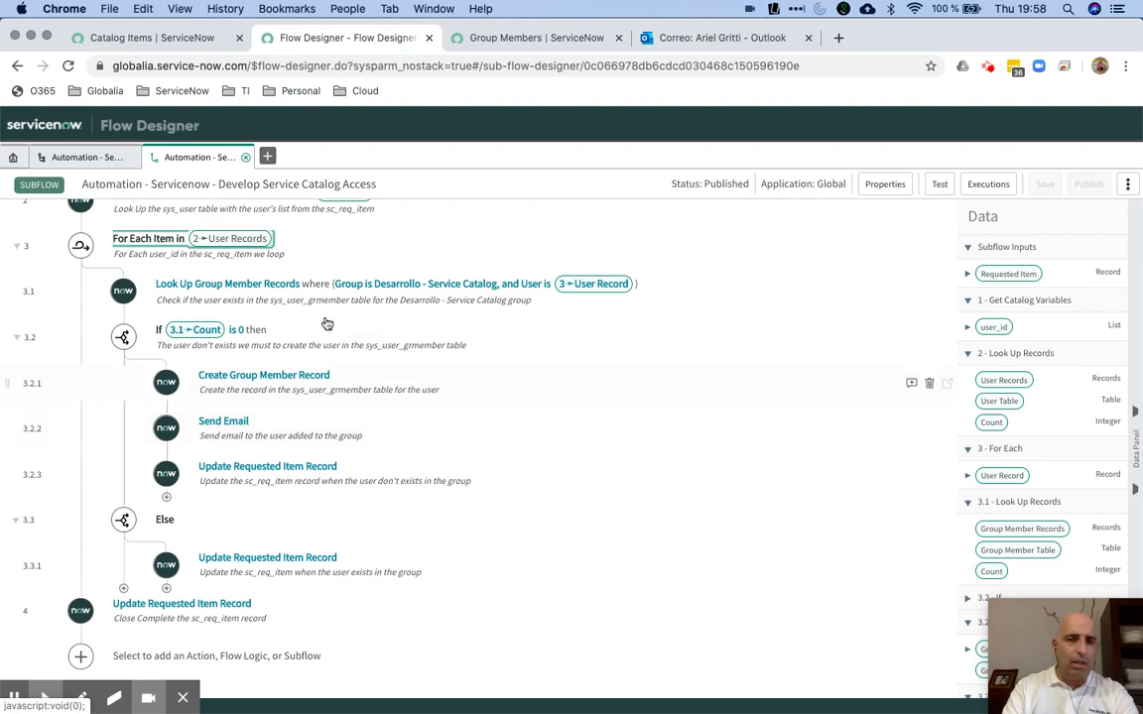
# Inspect the table and conditions of the Look Up Group Member Records action in the For Each loop, then close its settings
pyautogui.click(273, 289)
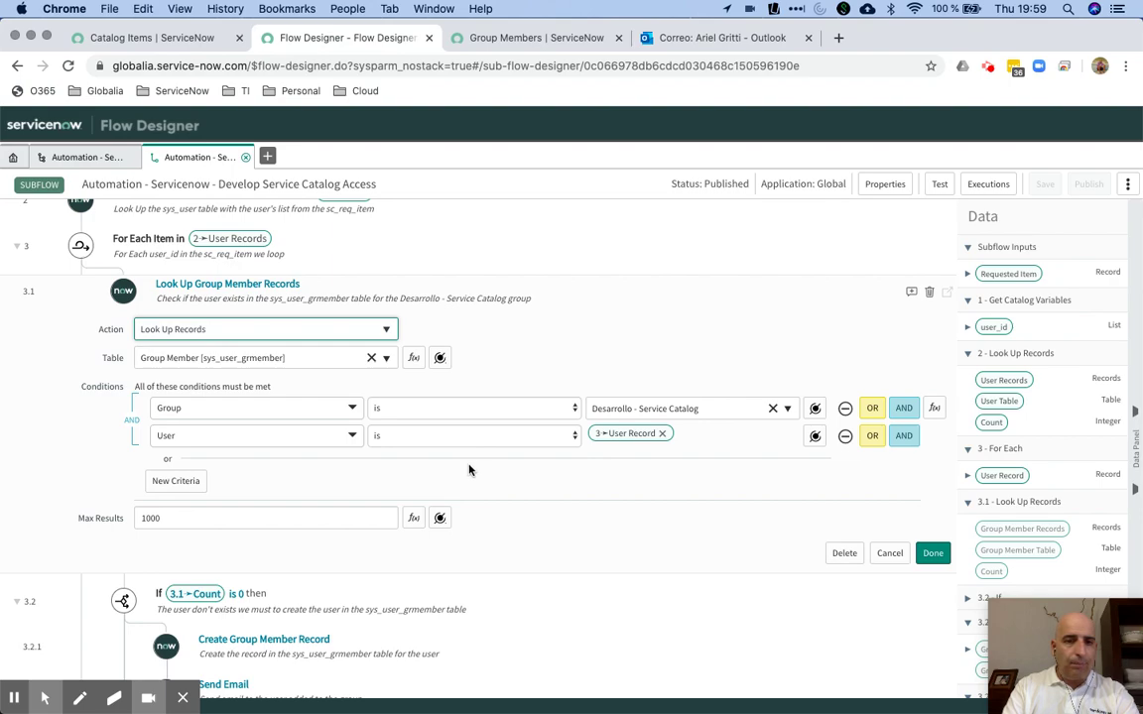
pyautogui.scroll(1, 541, 300)
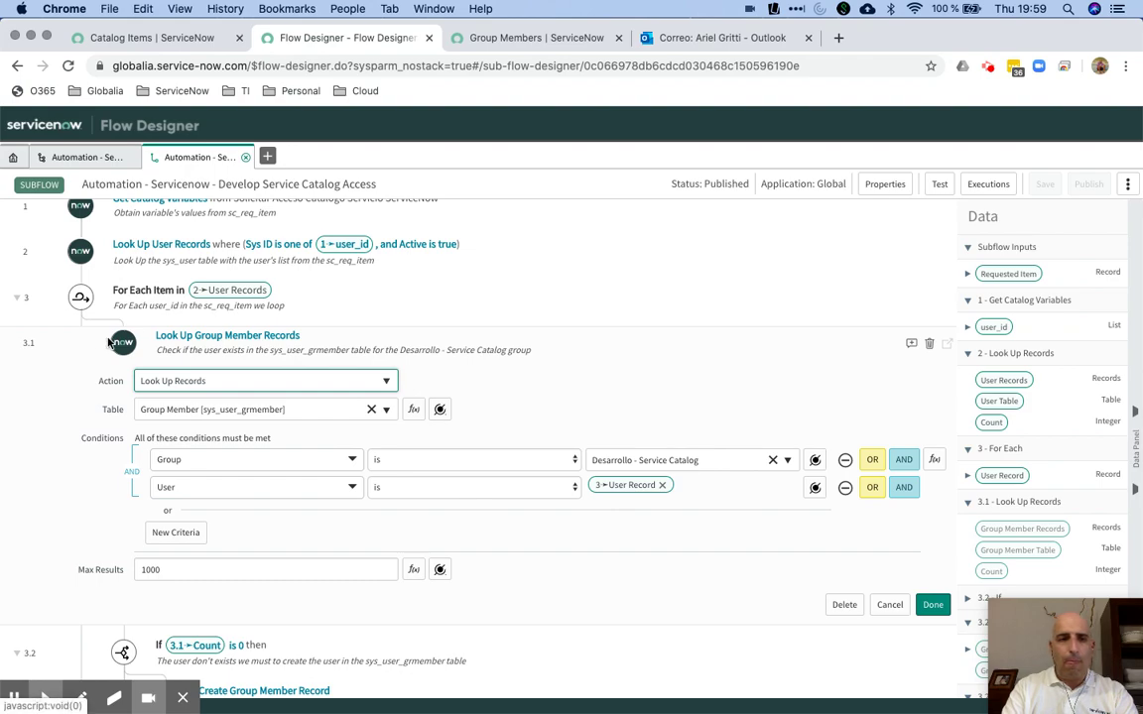
pyautogui.click(215, 338)
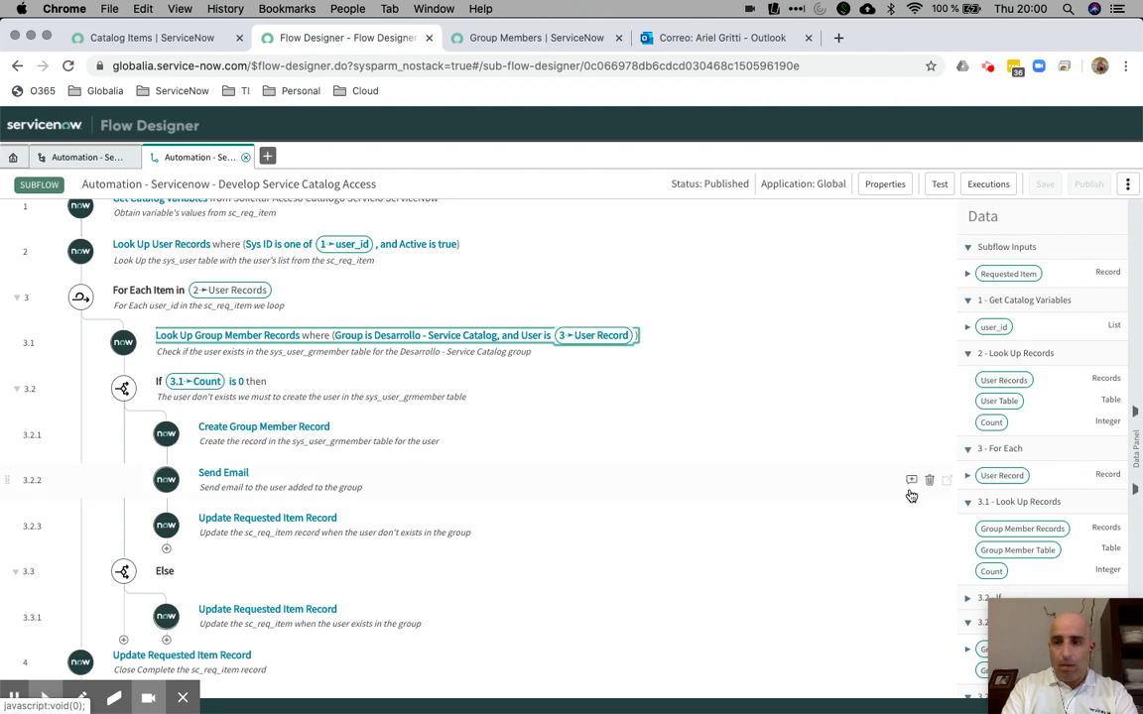
pyautogui.scroll(-2, 911, 493)
pyautogui.scroll(3, 911, 491)
pyautogui.scroll(-2, 1080, 513)
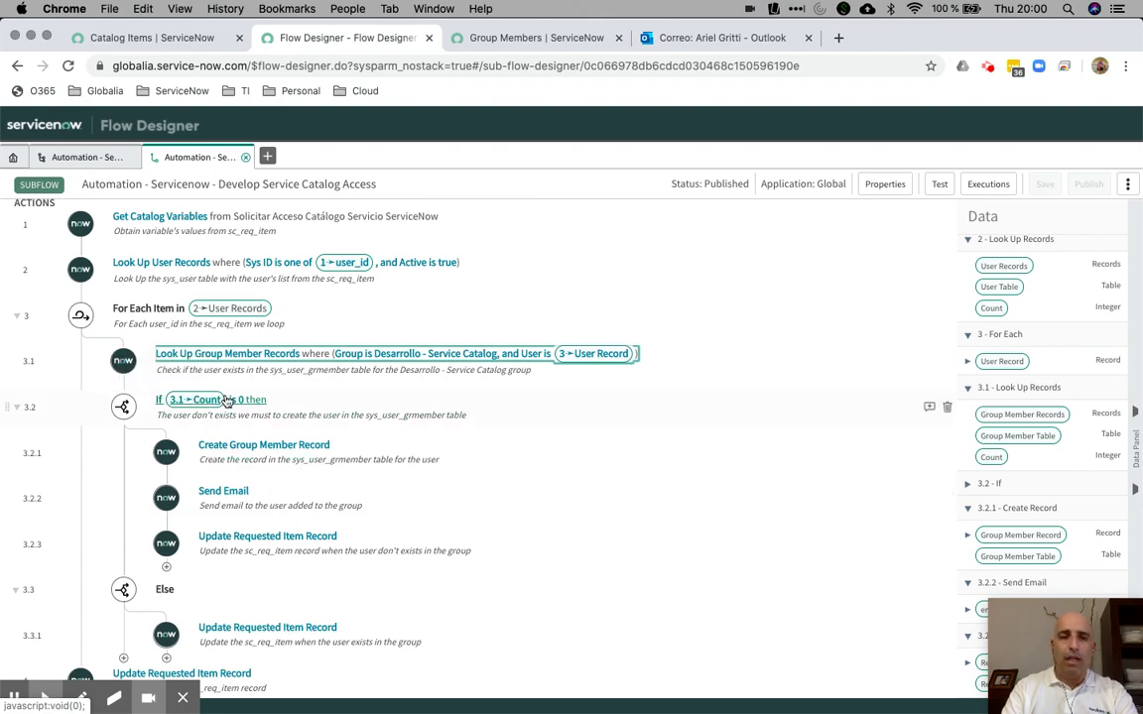
# Check the If condition on the group member count and the table and field values of the Create Group Member Record action
pyautogui.click(202, 406)
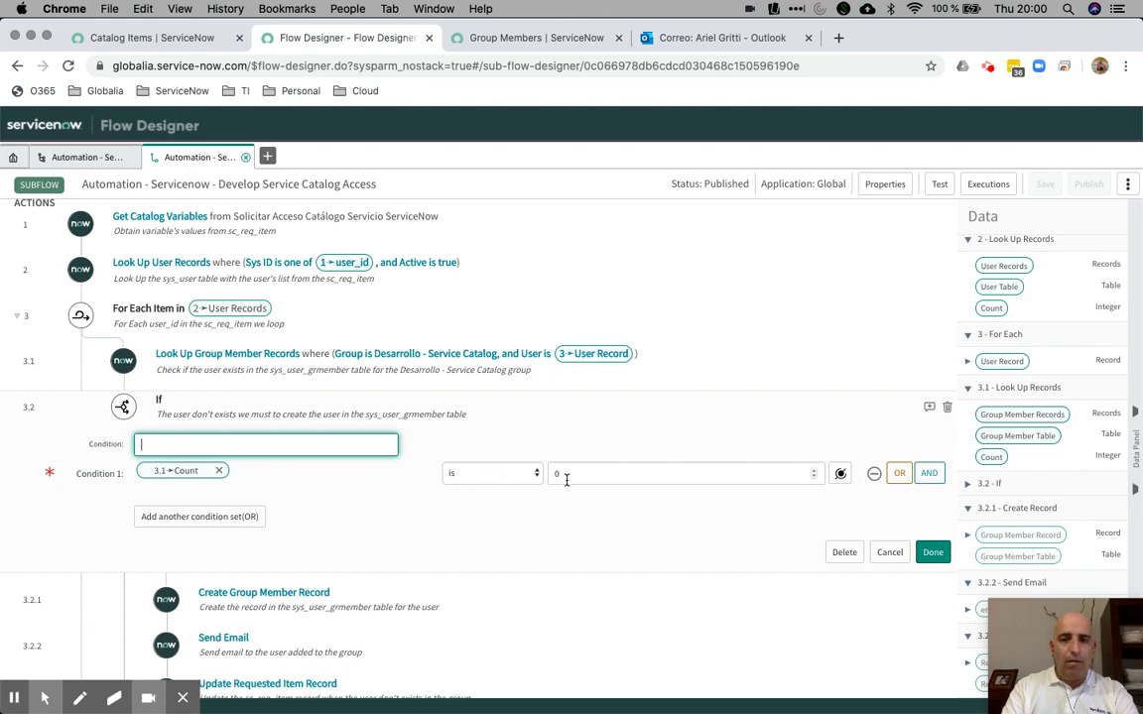
pyautogui.click(932, 552)
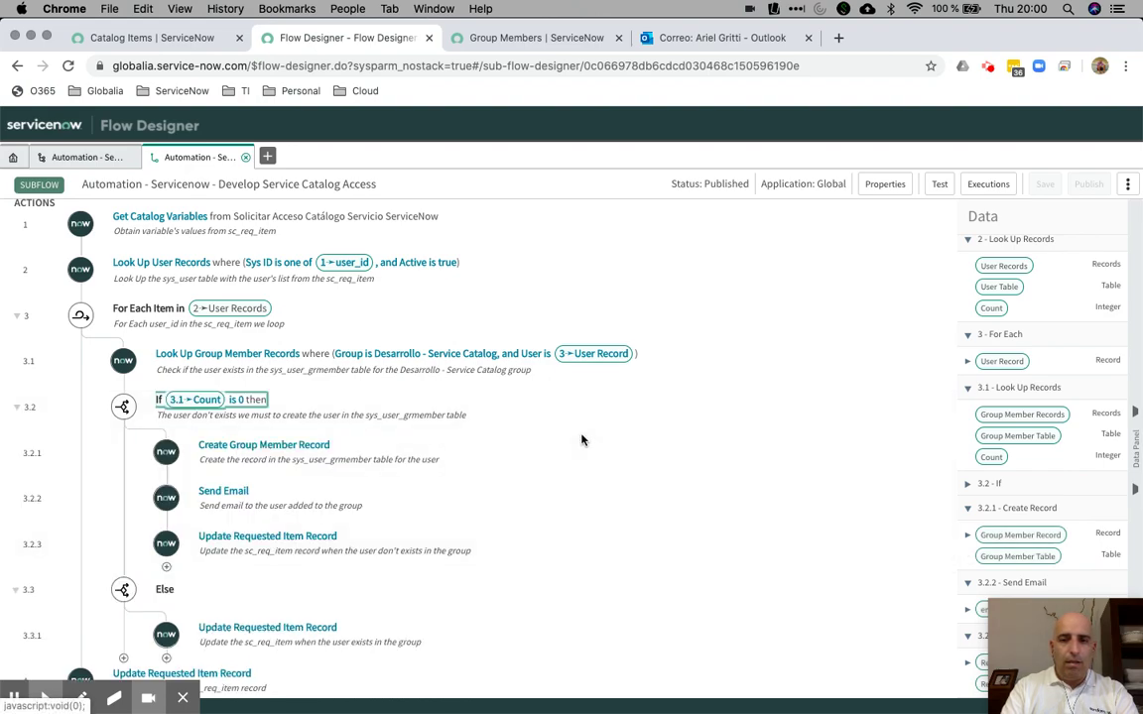
pyautogui.click(252, 454)
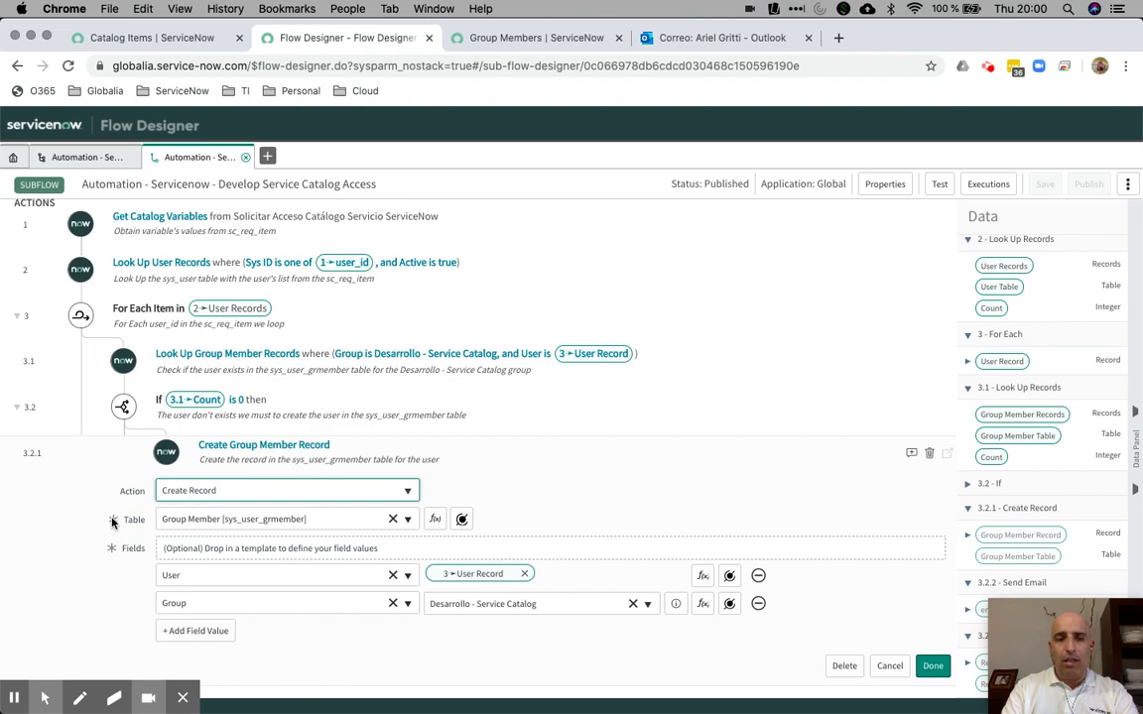
pyautogui.scroll(-2, 88, 526)
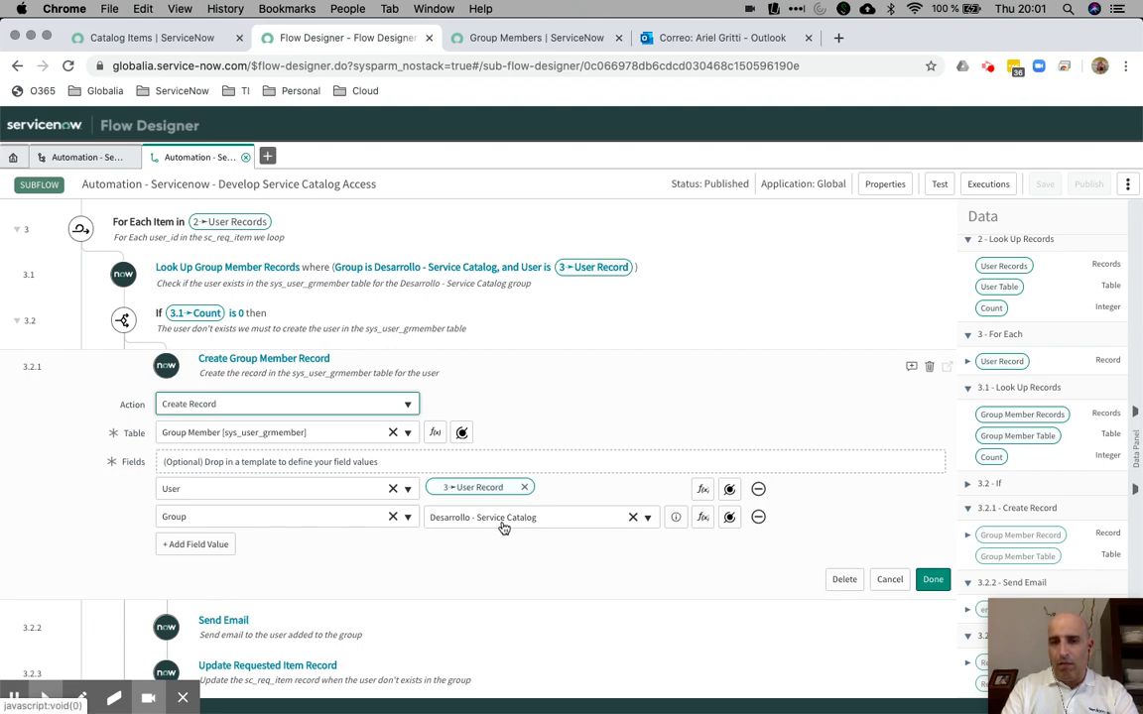
pyautogui.click(930, 582)
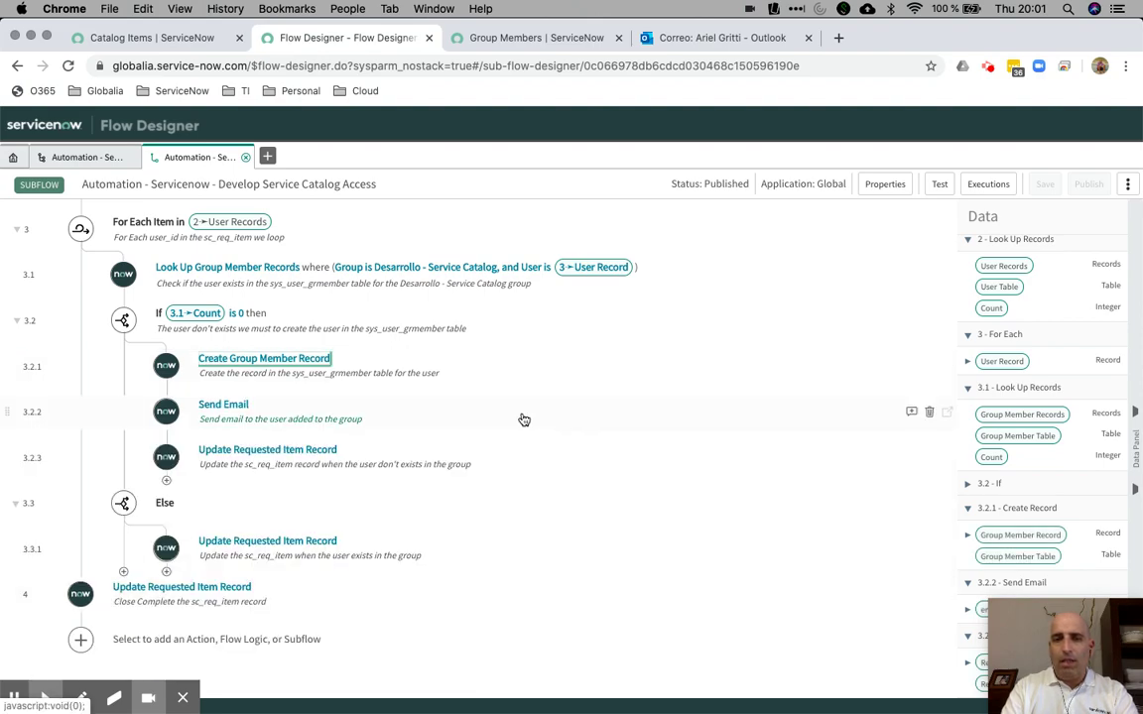
# Examine the Send Email action's recipients, tracing the To address to the Email field of the For Each loop's User Record data
pyautogui.click(224, 405)
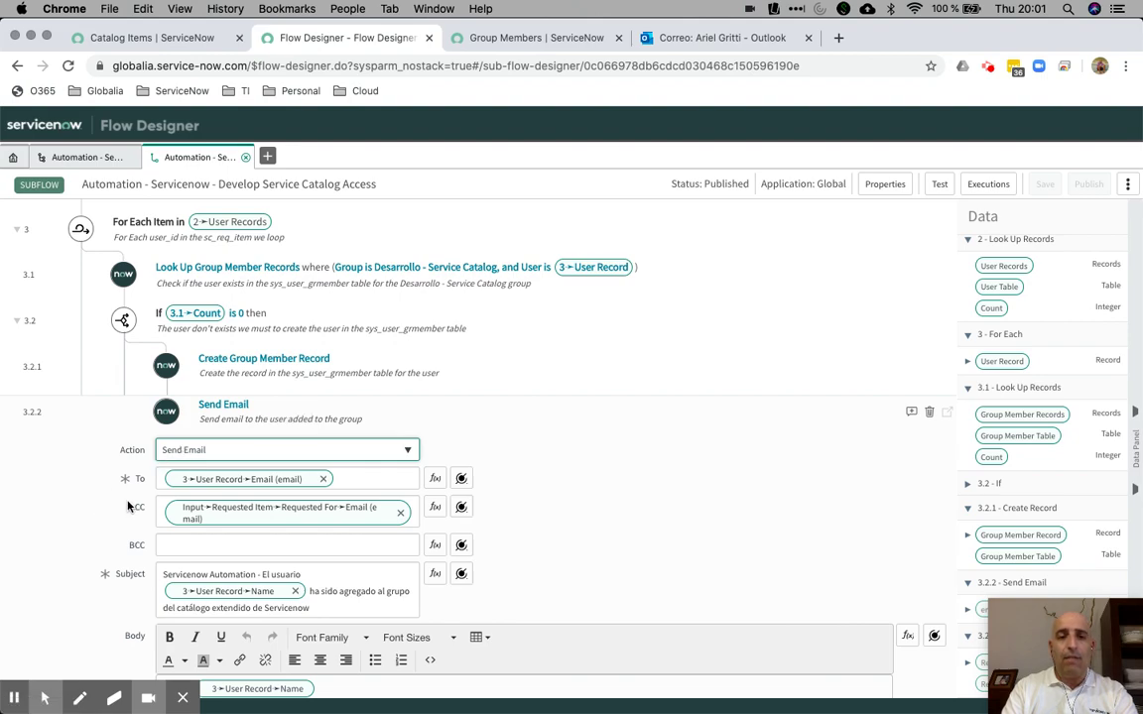
pyautogui.moveTo(196, 488)
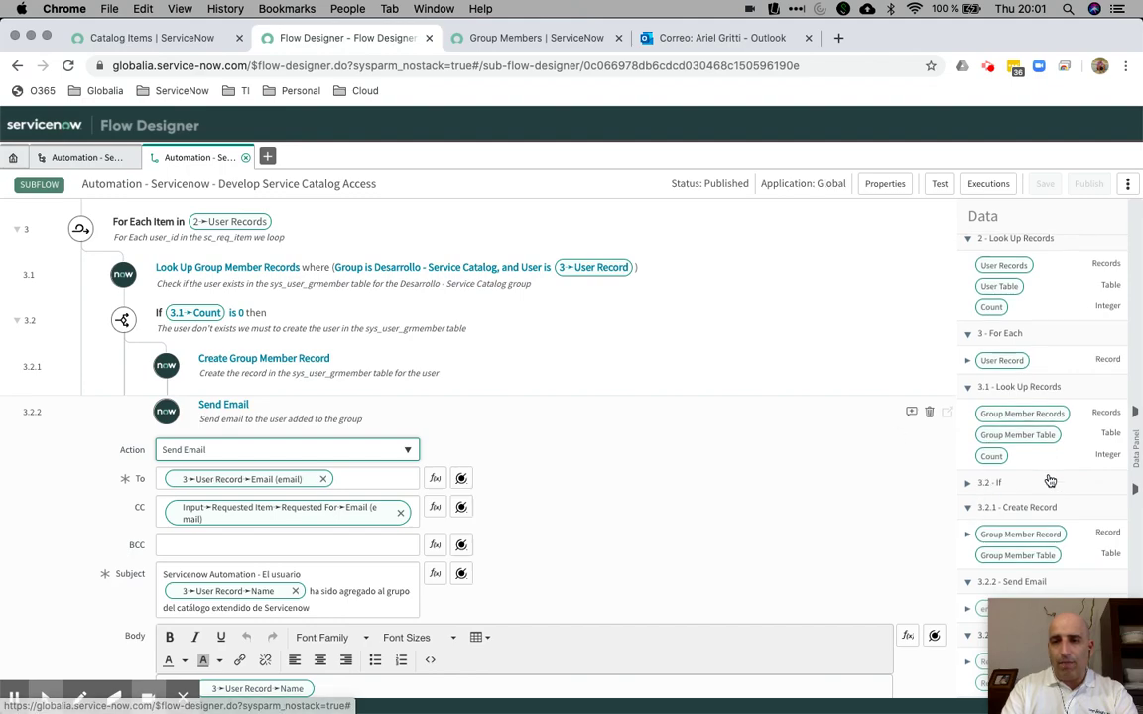
pyautogui.scroll(-5, 1045, 479)
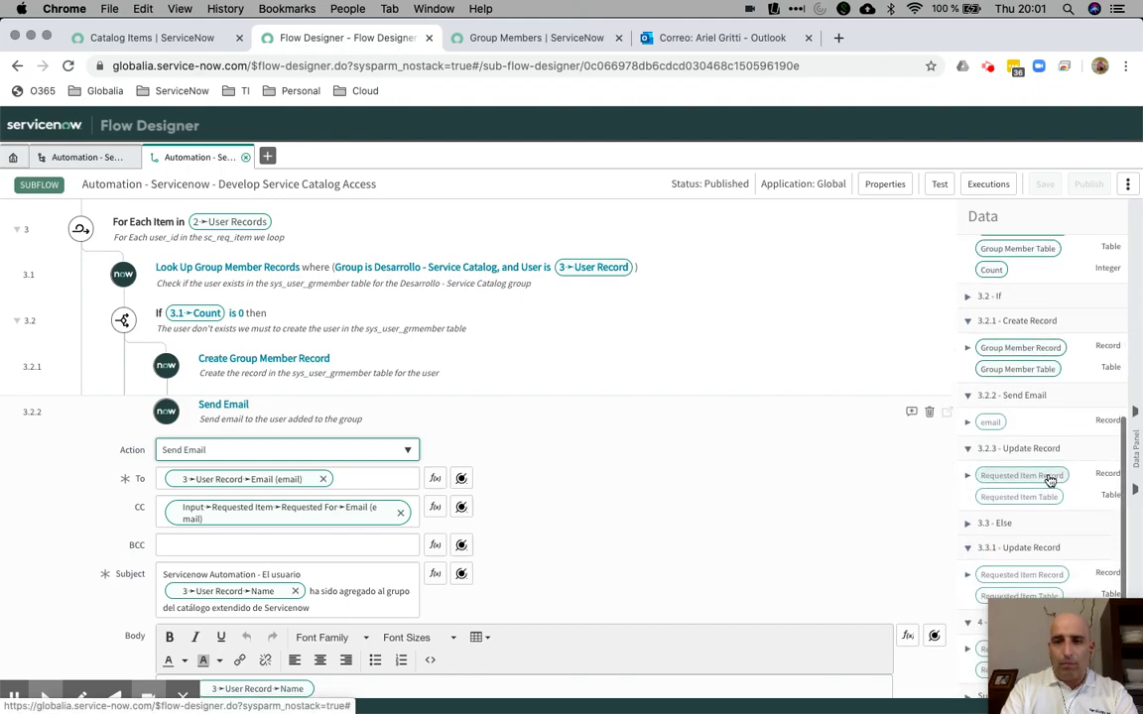
pyautogui.scroll(-1, 1049, 480)
pyautogui.scroll(4, 1047, 479)
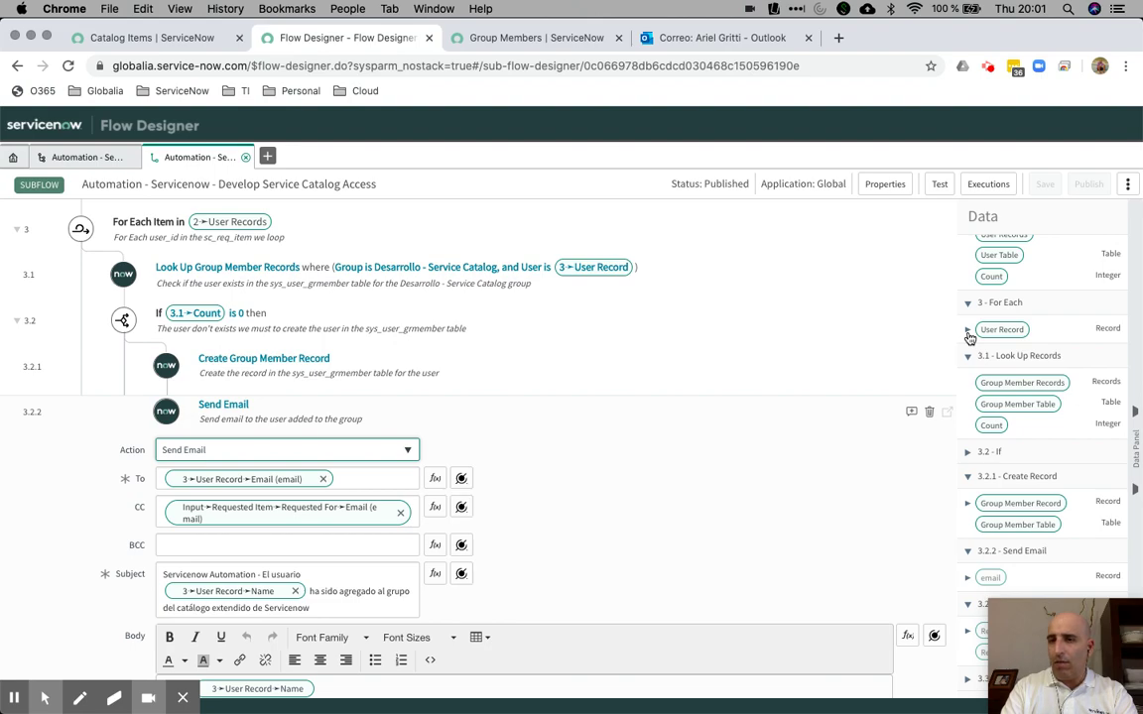
pyautogui.click(968, 334)
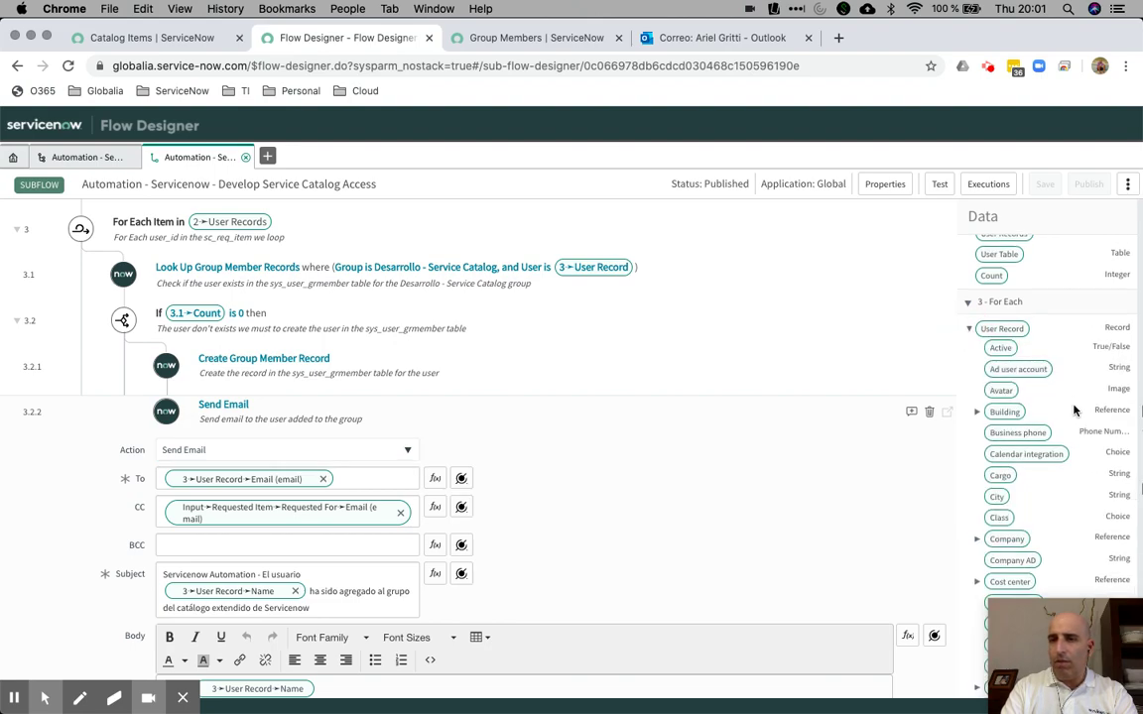
pyautogui.scroll(-8, 1074, 410)
pyautogui.scroll(-2, 1073, 410)
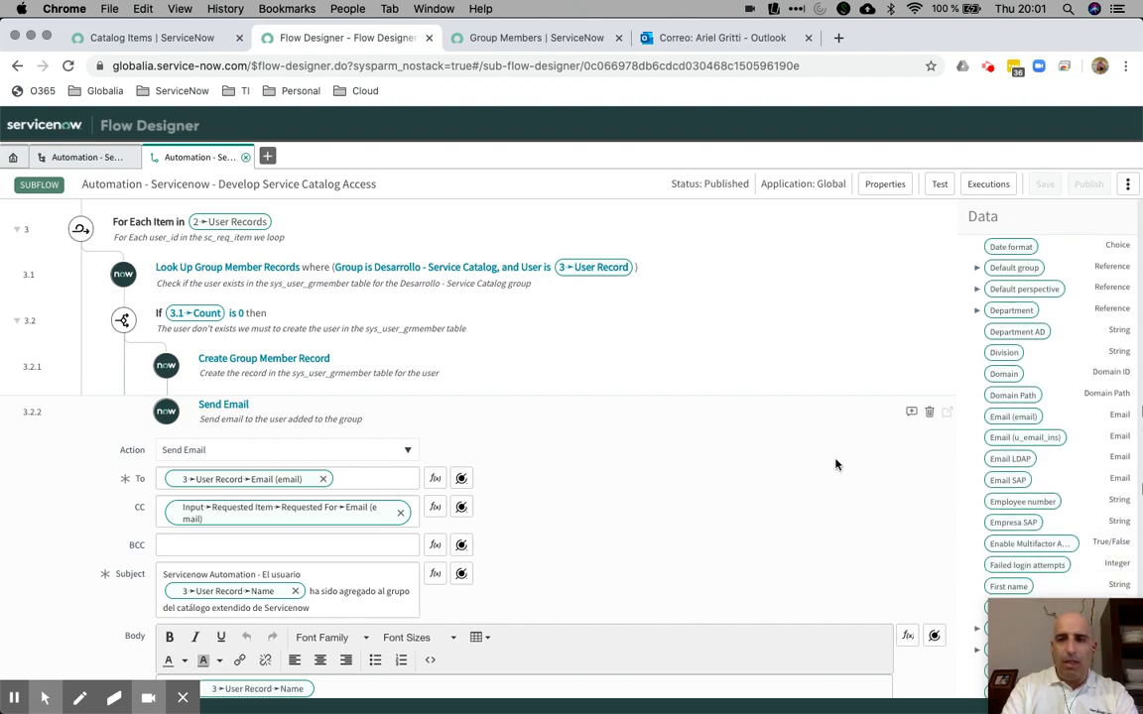
pyautogui.moveTo(1012, 416)
pyautogui.mouseDown()
pyautogui.moveTo(523, 446)
pyautogui.moveTo(366, 478)
pyautogui.moveTo(486, 461)
pyautogui.moveTo(781, 461)
pyautogui.mouseUp()
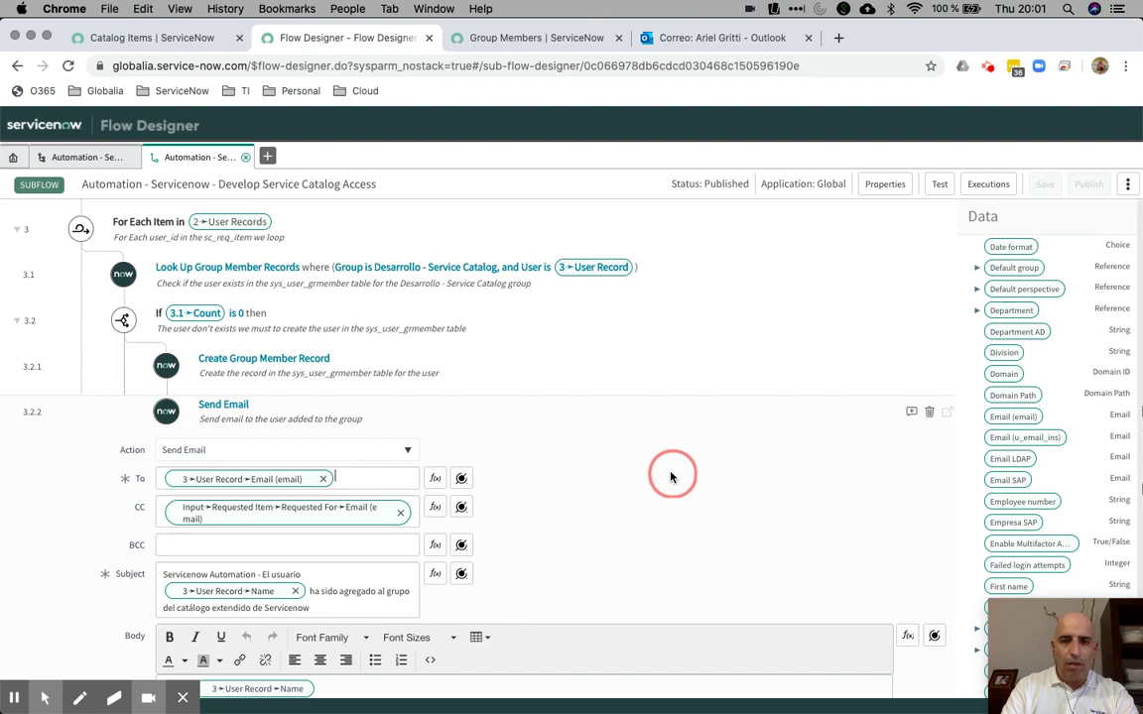
pyautogui.scroll(-2, 603, 478)
pyautogui.scroll(-1, 604, 478)
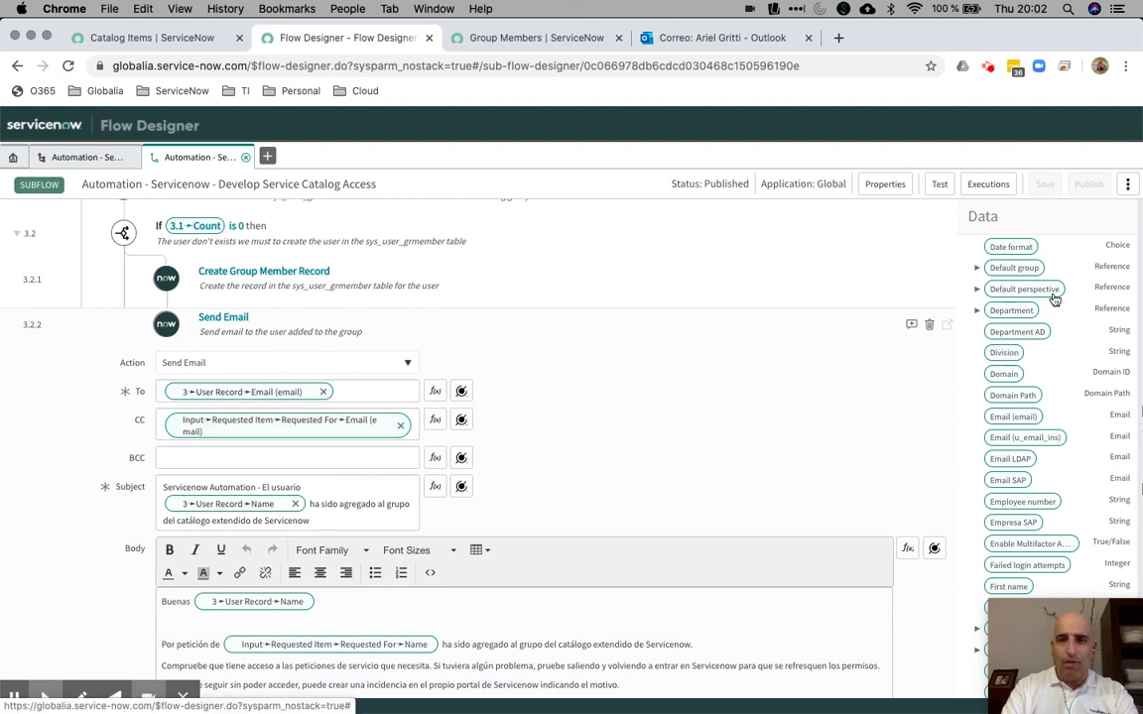
# Trace the Send Email action's CC address to the Email field of Requested For under the subflow's Requested Item input
pyautogui.scroll(10, 1051, 298)
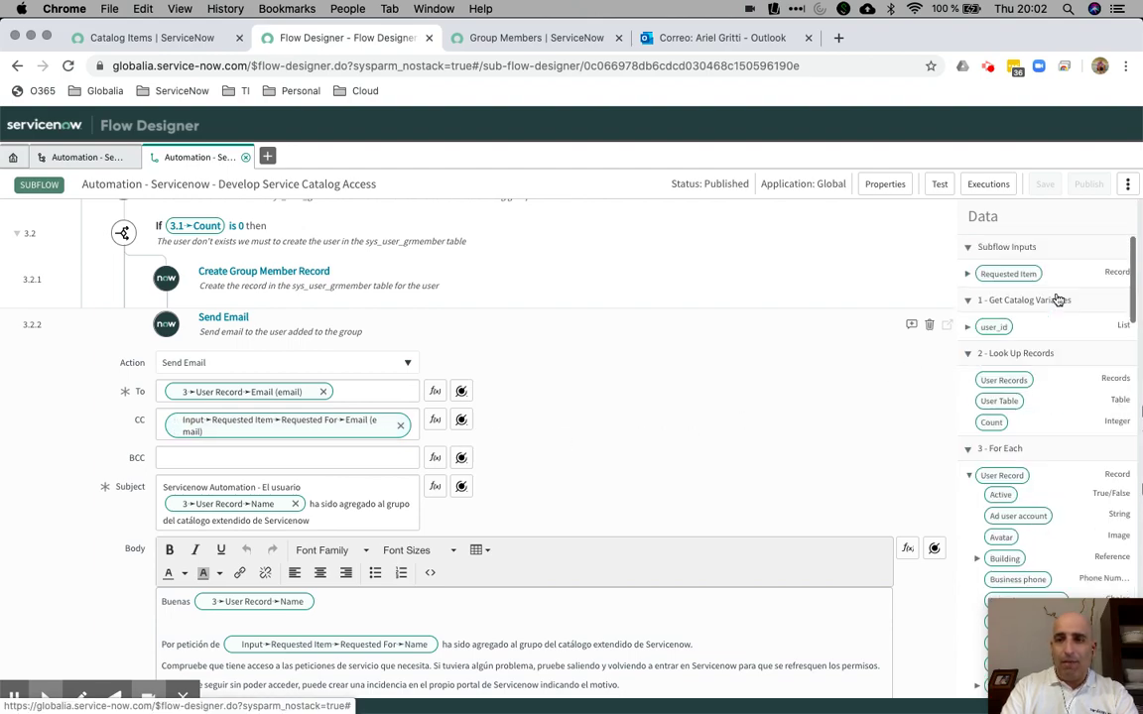
pyautogui.click(969, 478)
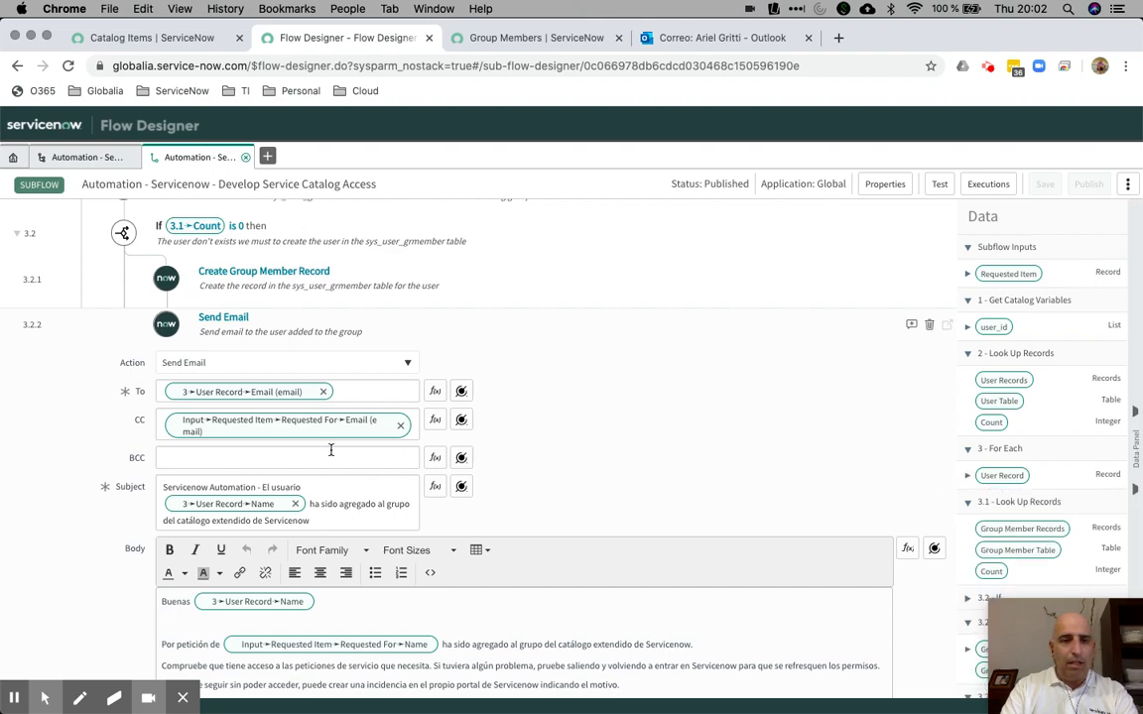
pyautogui.click(970, 278)
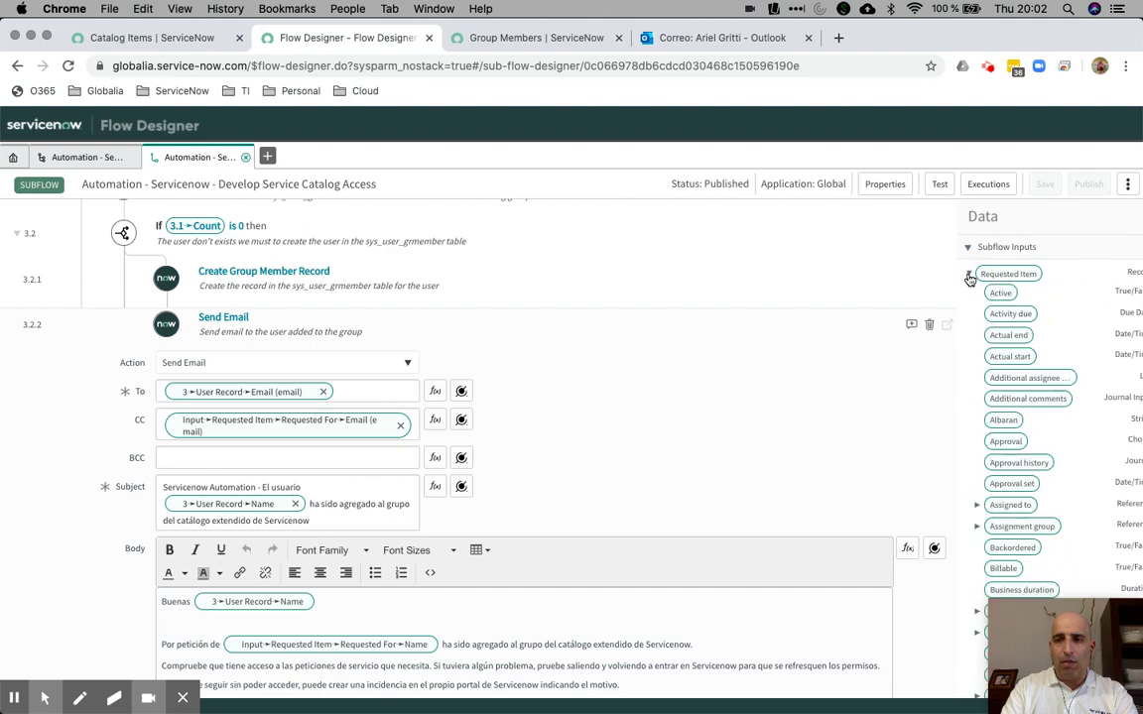
pyautogui.scroll(-5, 982, 365)
pyautogui.scroll(-10, 985, 365)
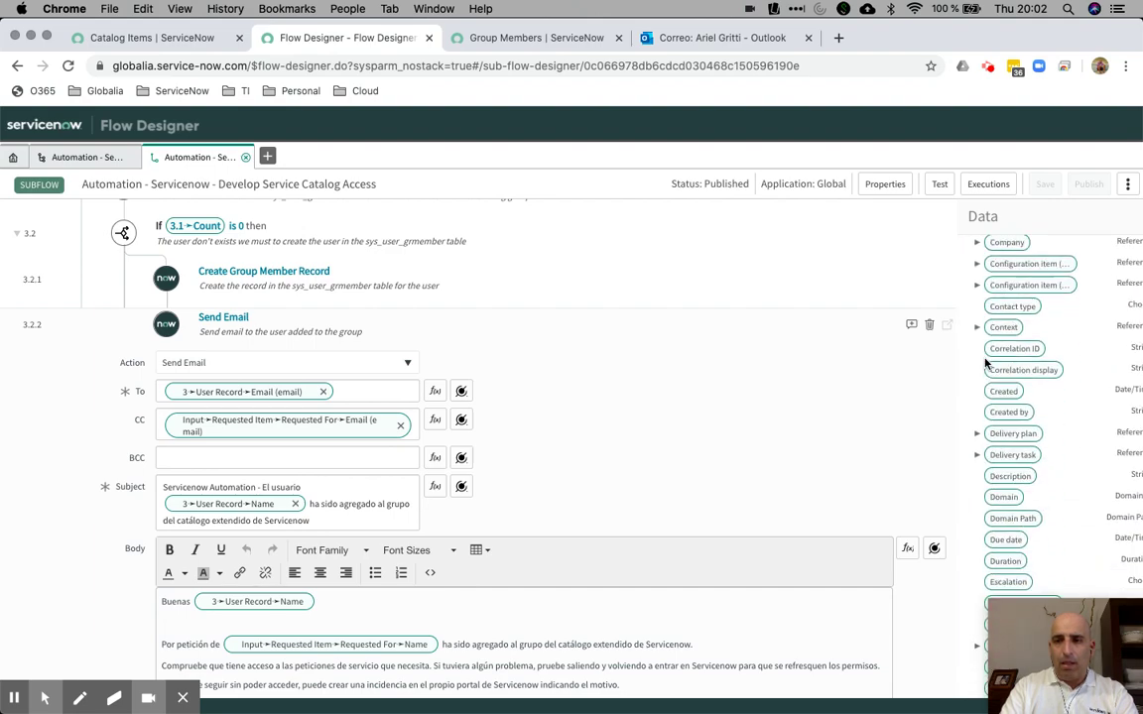
pyautogui.scroll(-6, 985, 365)
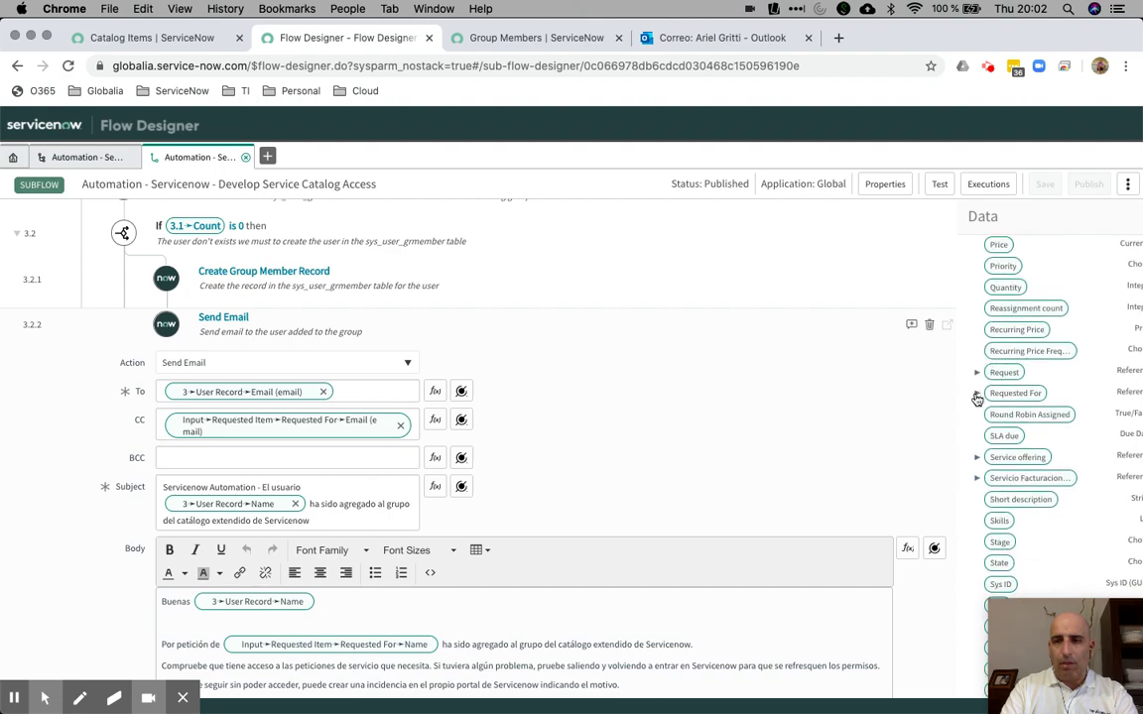
pyautogui.click(977, 398)
pyautogui.scroll(-8, 1002, 426)
pyautogui.scroll(4, 1042, 455)
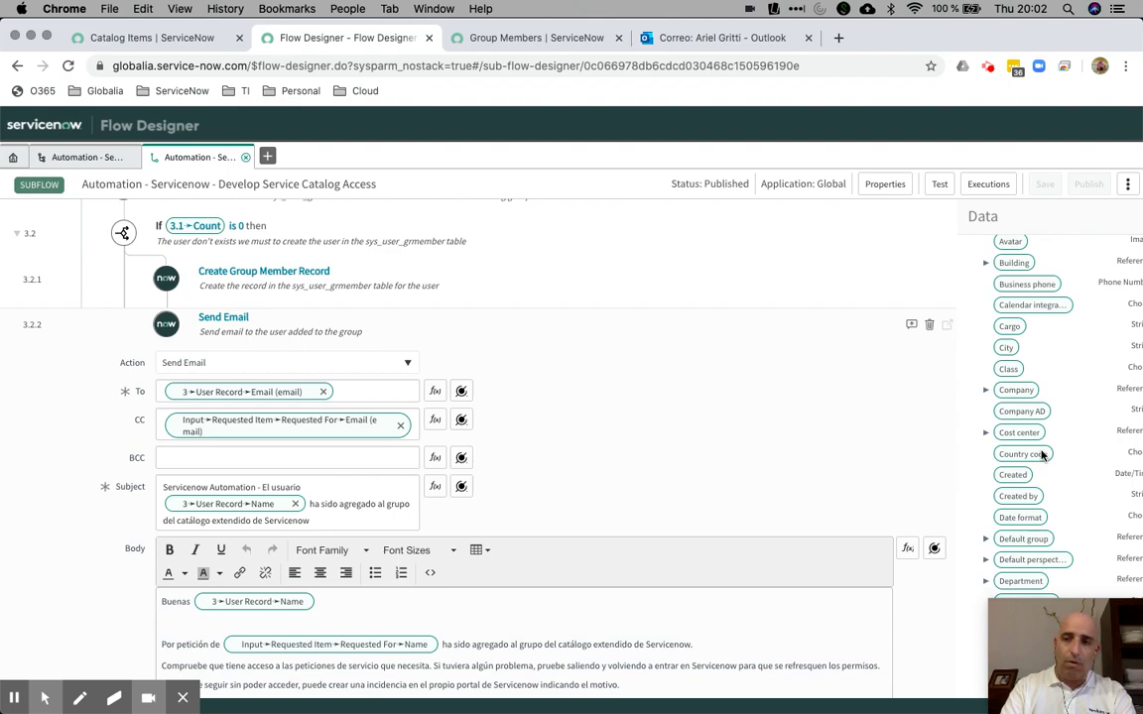
pyautogui.scroll(-3, 1041, 456)
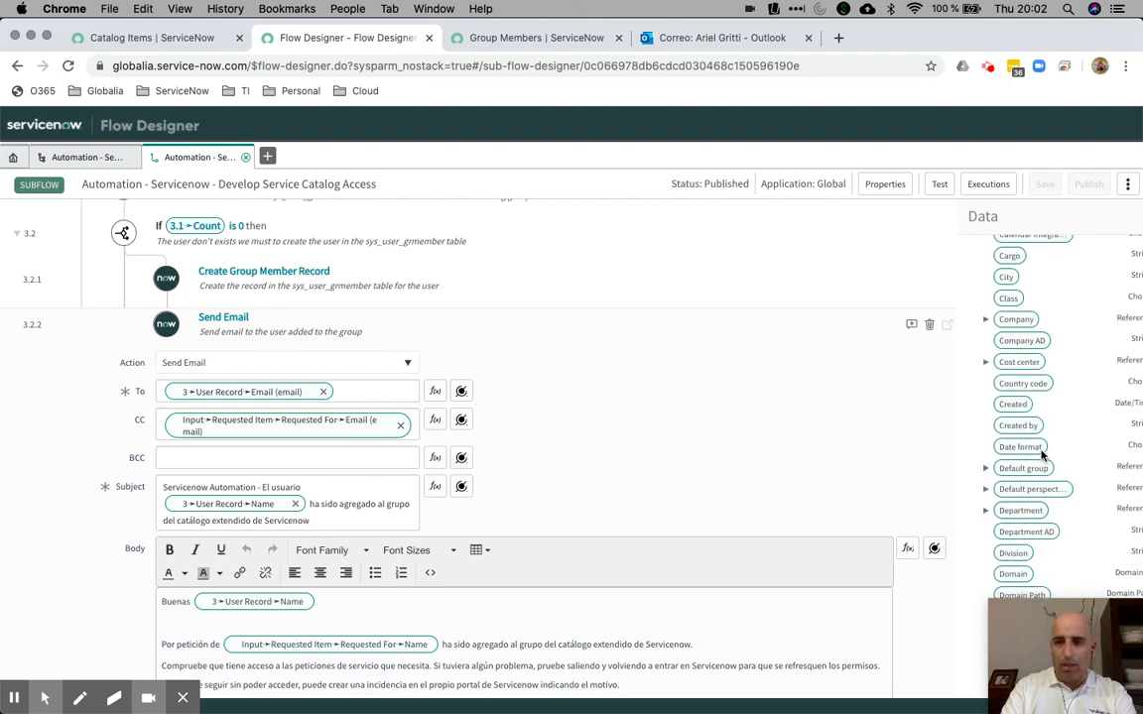
pyautogui.scroll(-6, 1041, 456)
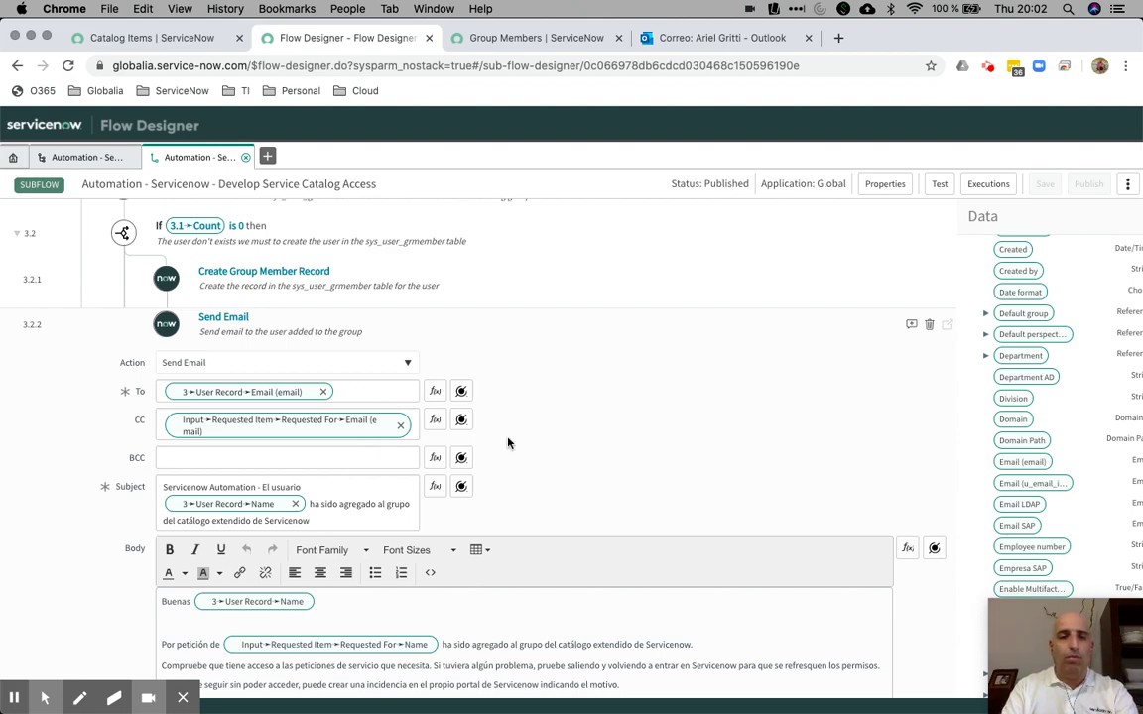
# Review the Send Email action's subject and body text with their user and requester name references, then close the action
pyautogui.scroll(-4, 523, 449)
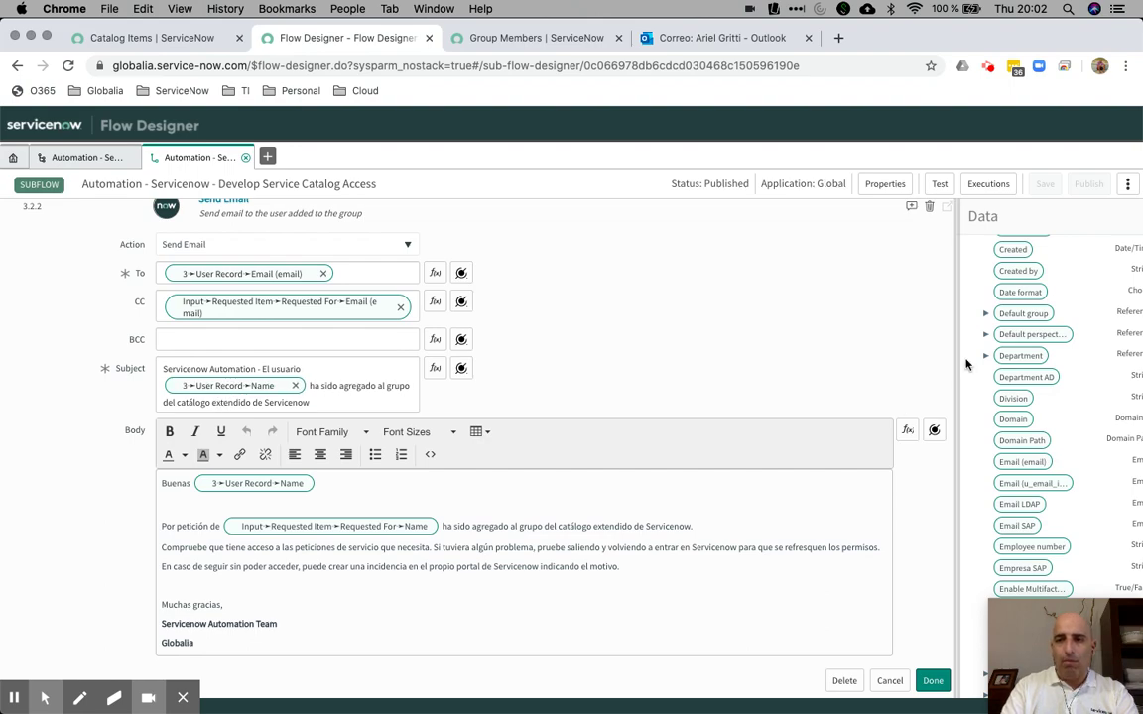
pyautogui.scroll(10, 971, 341)
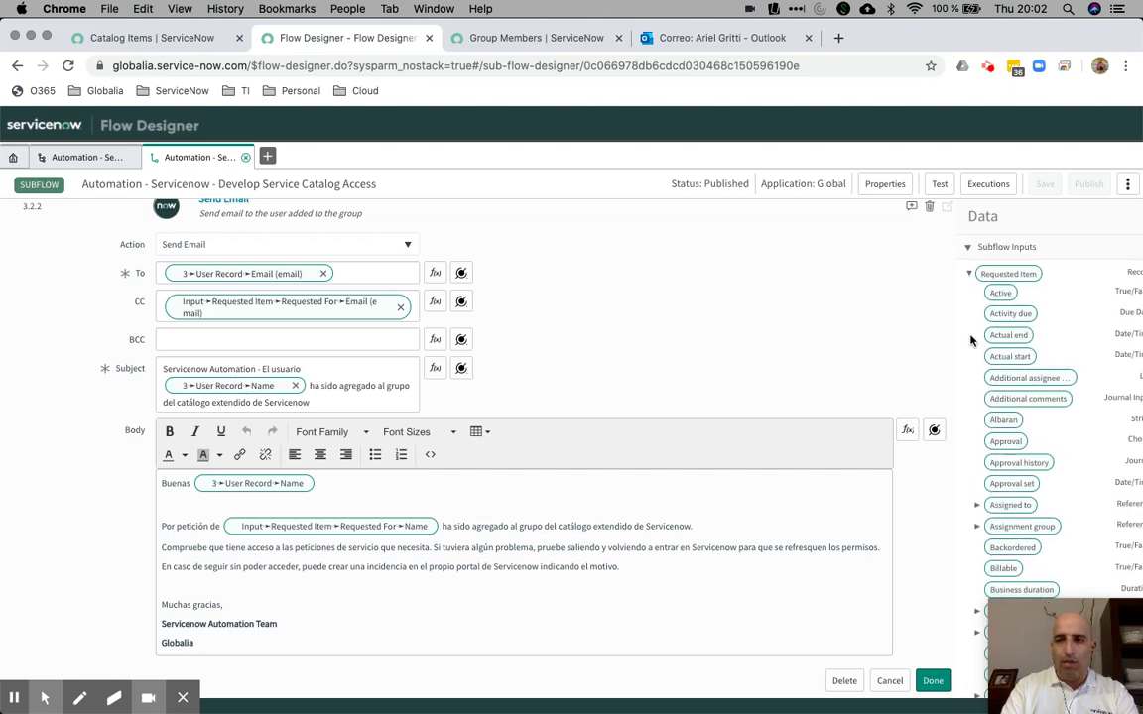
pyautogui.click(969, 273)
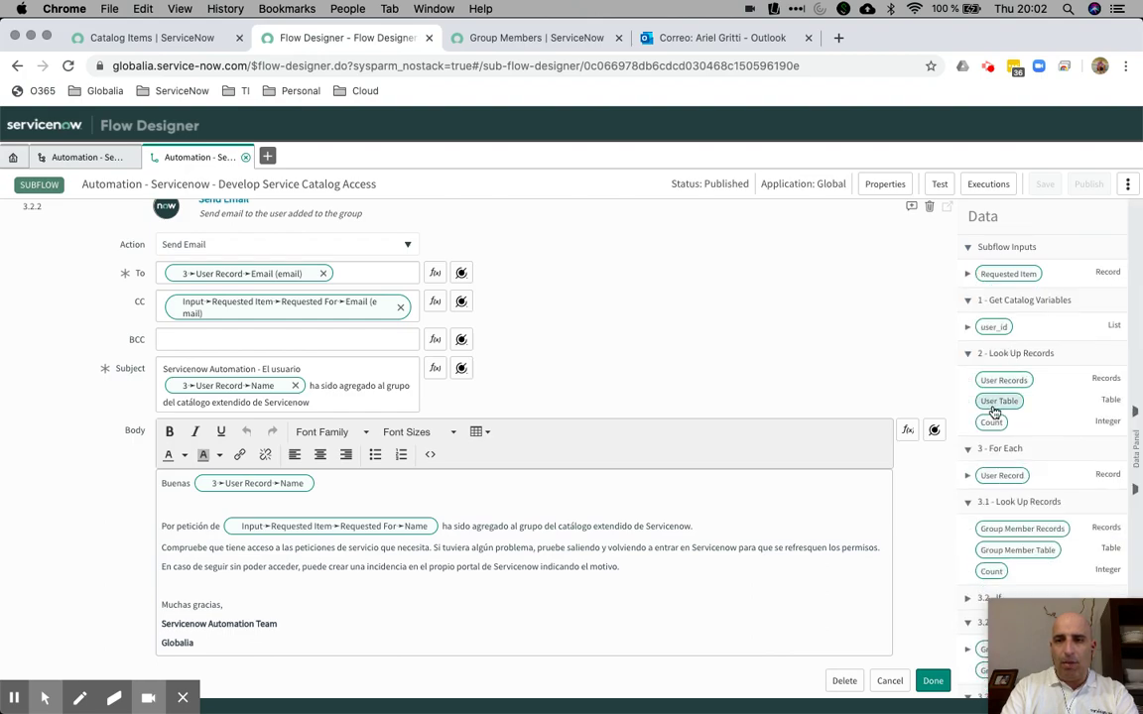
pyautogui.scroll(-3, 995, 402)
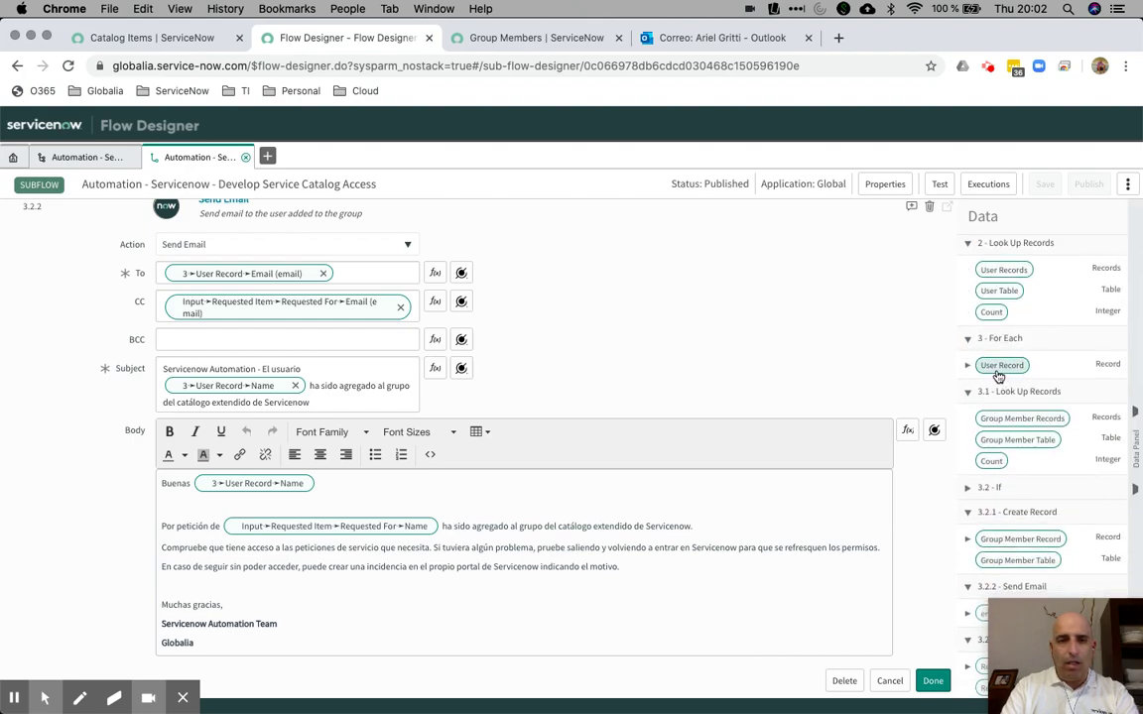
pyautogui.moveTo(264, 392)
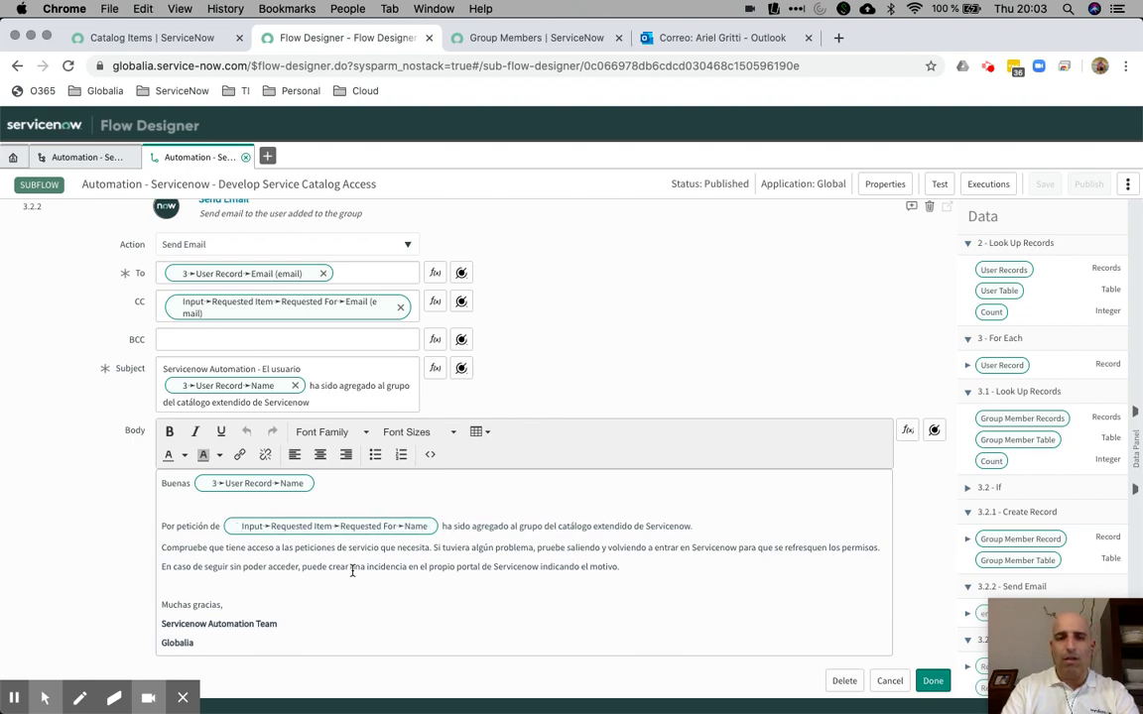
pyautogui.click(933, 681)
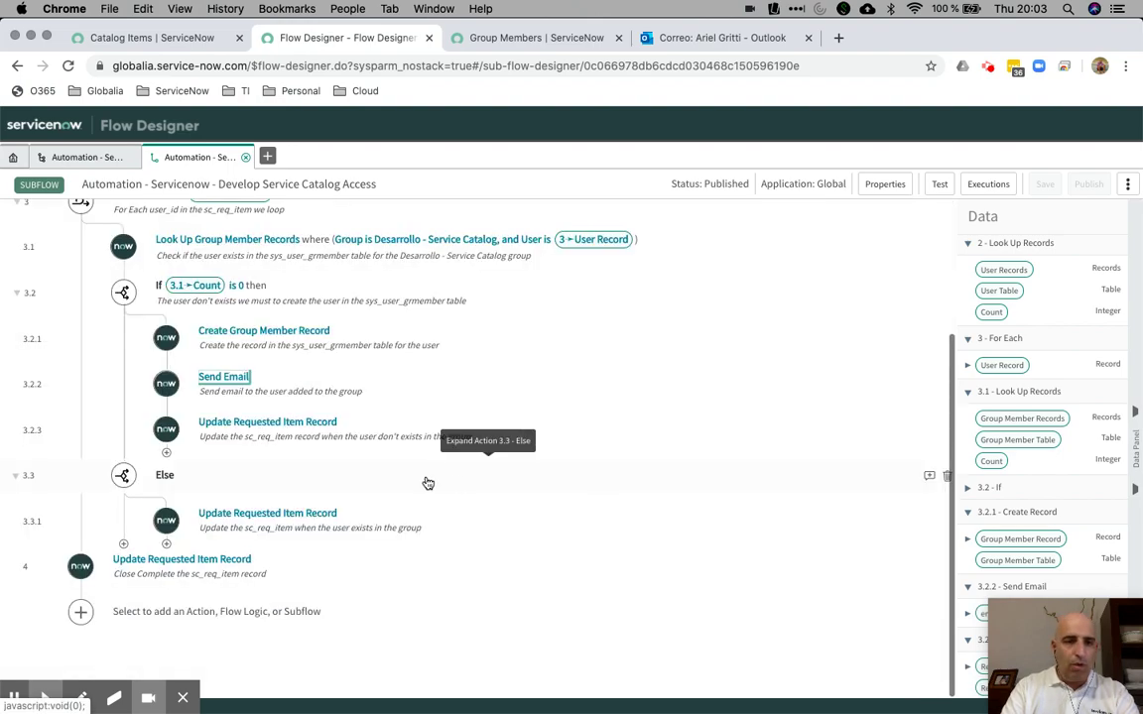
# Compare the additional comments written by the Update Requested Item Record actions in the If branch and the Else branch
pyautogui.click(295, 424)
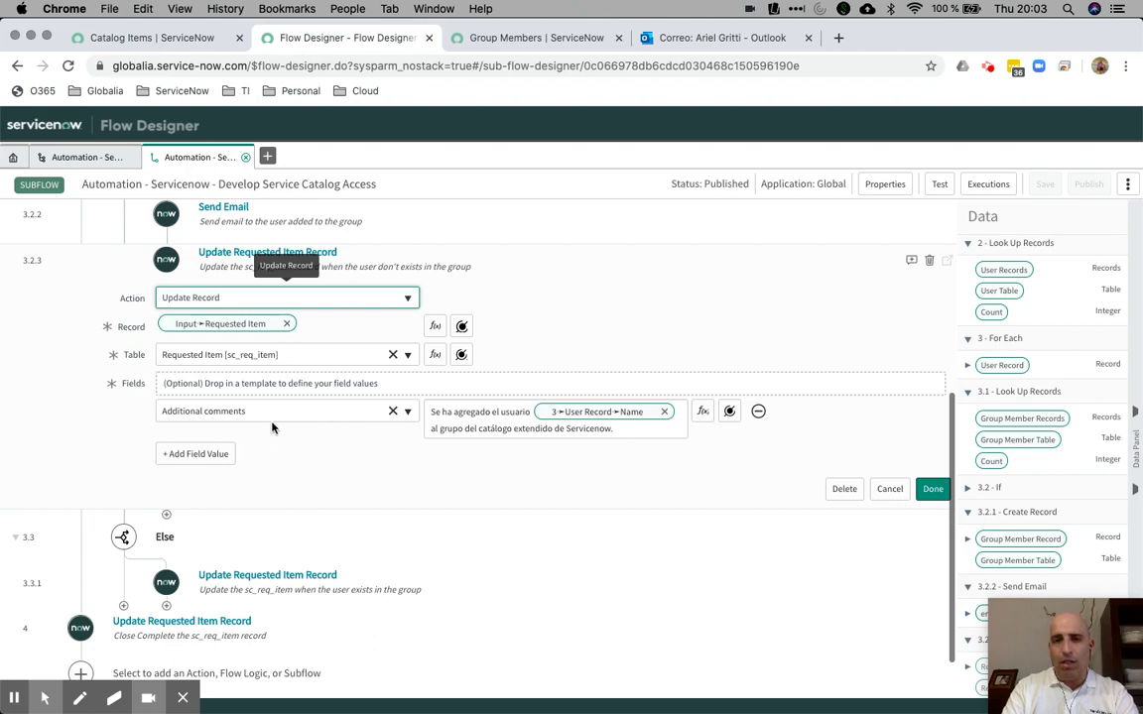
pyautogui.click(933, 488)
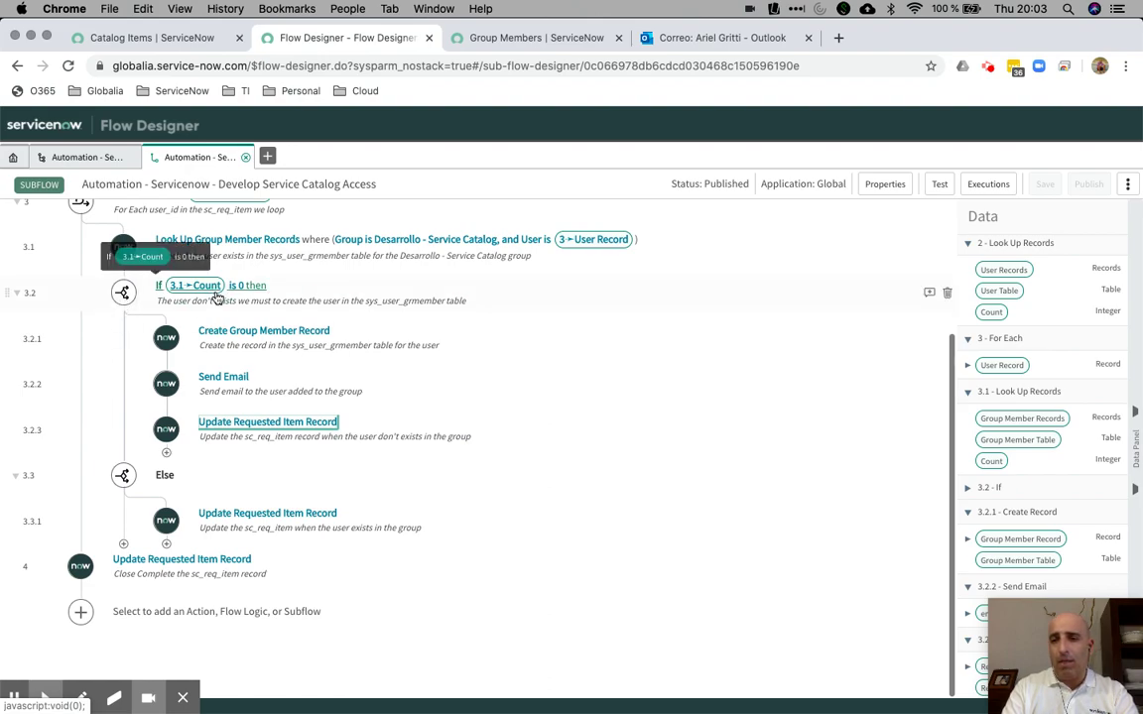
pyautogui.click(286, 518)
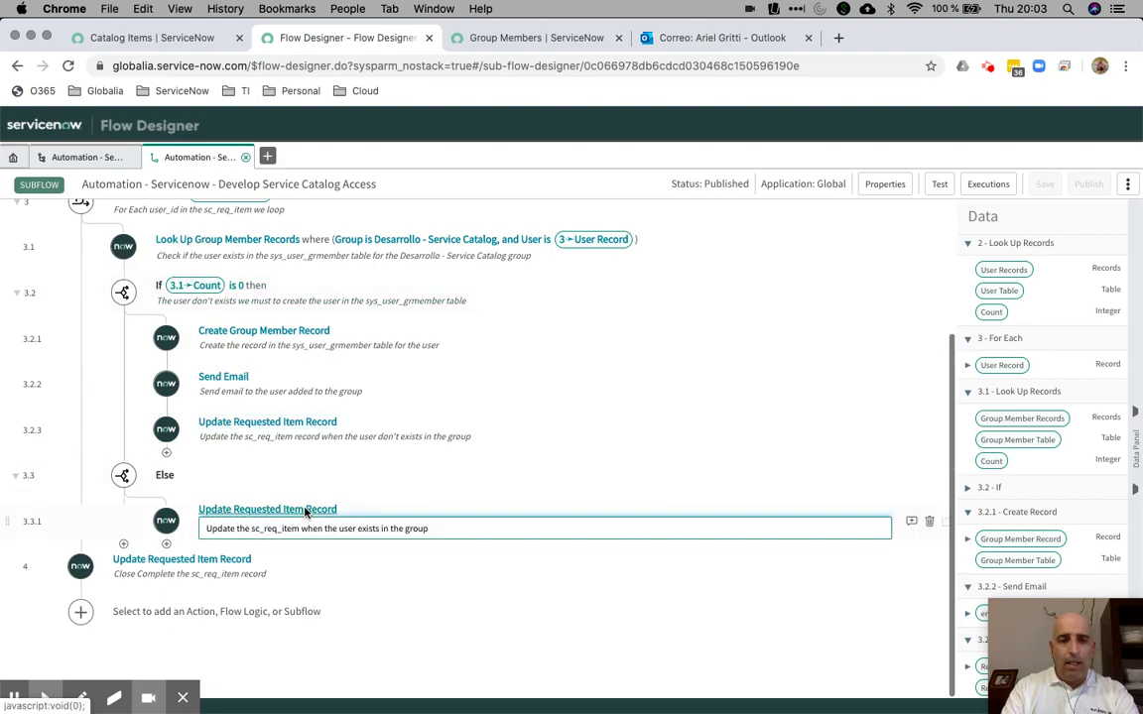
pyautogui.click(306, 510)
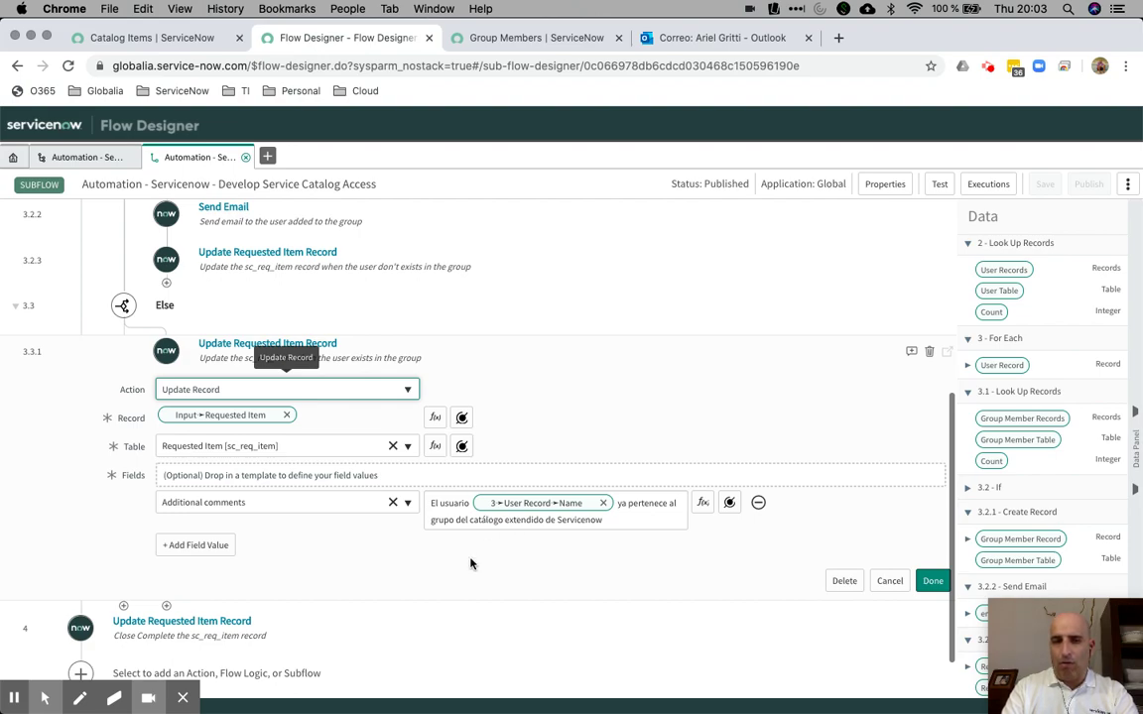
# Review the State, Additional comments and Stage values set by the subflow's final Update Requested Item Record action, then close the action
pyautogui.click(933, 580)
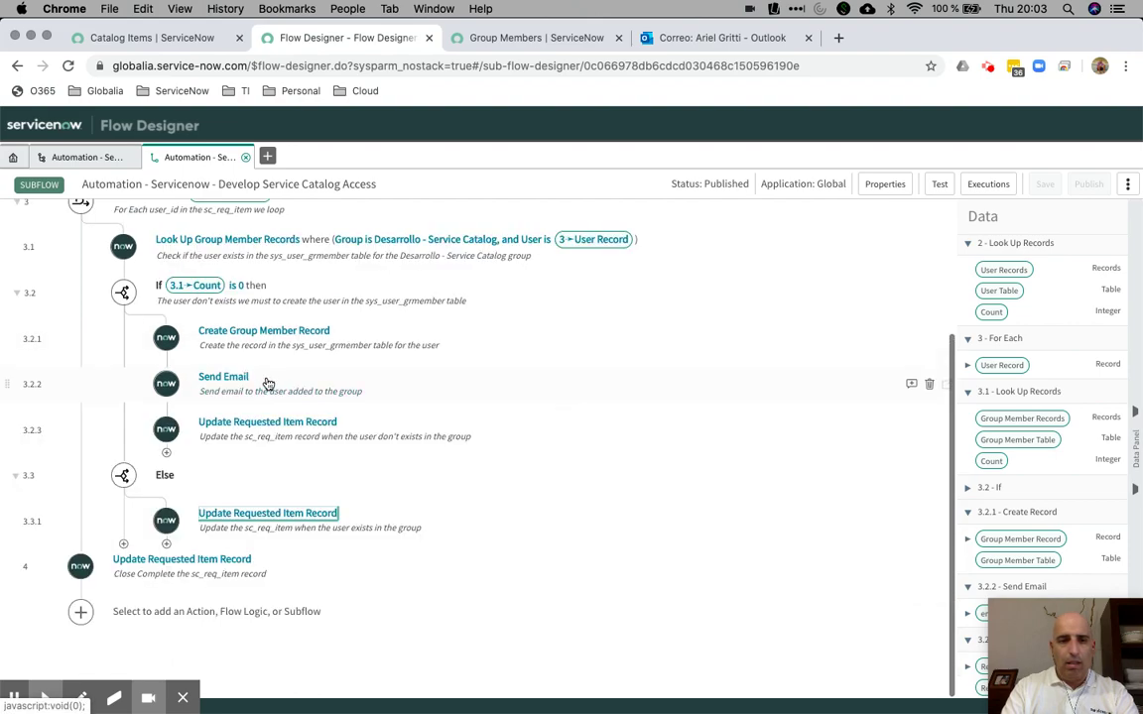
pyautogui.click(222, 563)
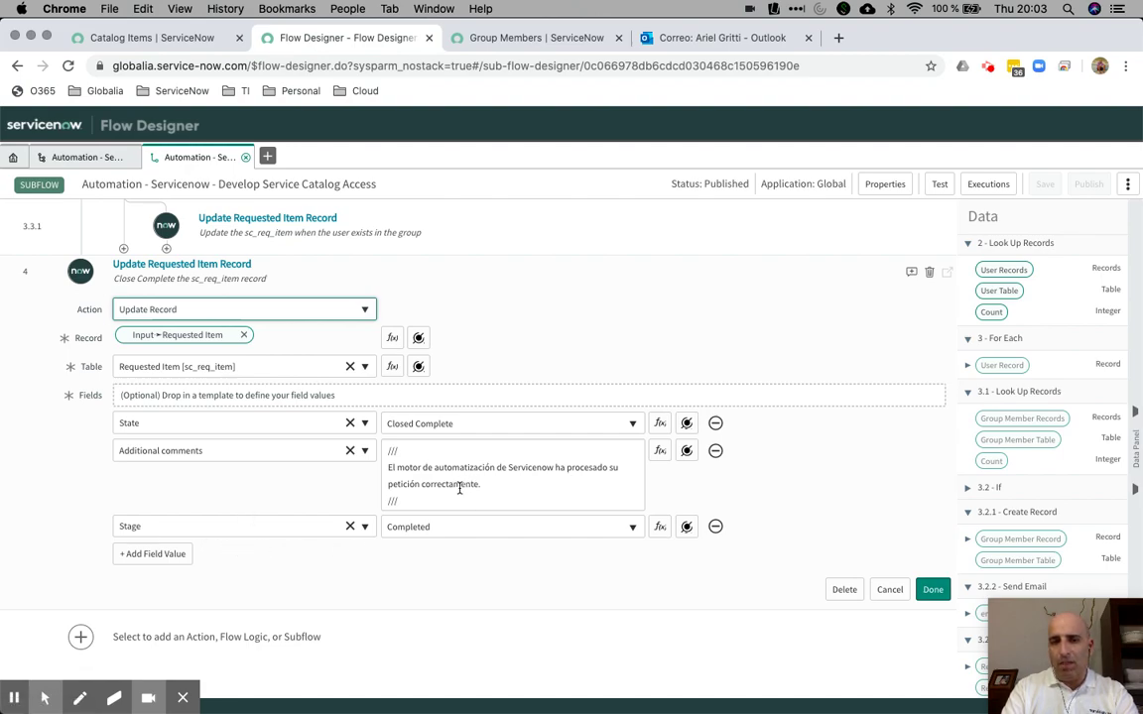
pyautogui.scroll(-1, 459, 486)
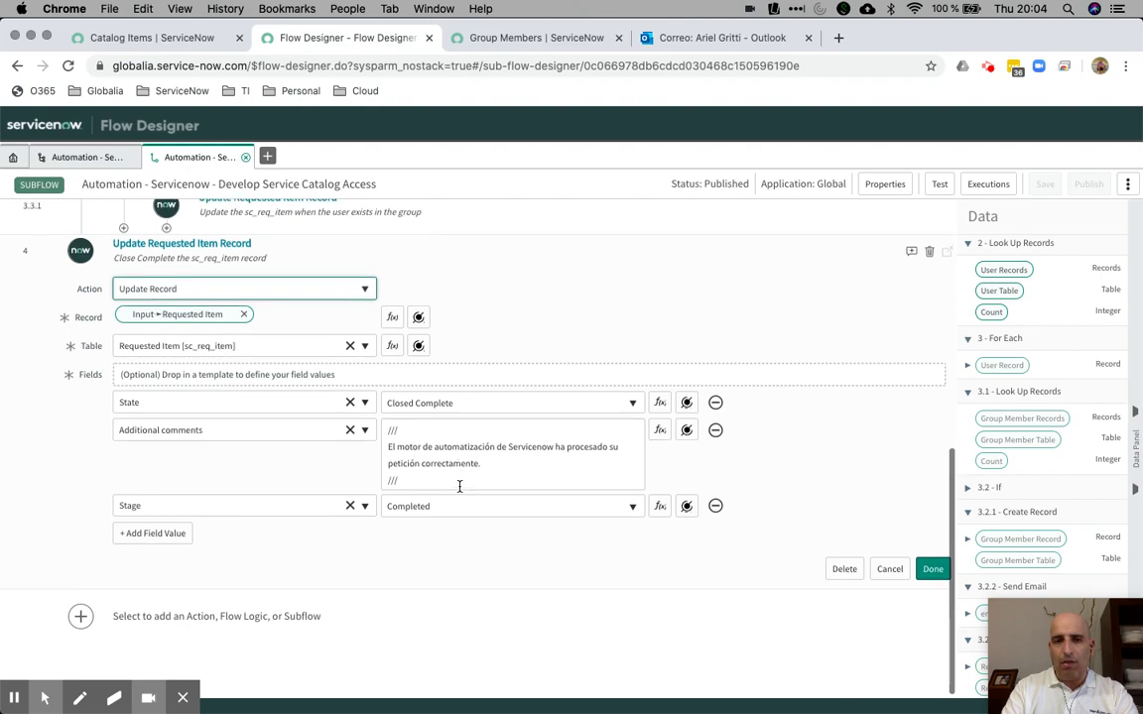
pyautogui.click(932, 570)
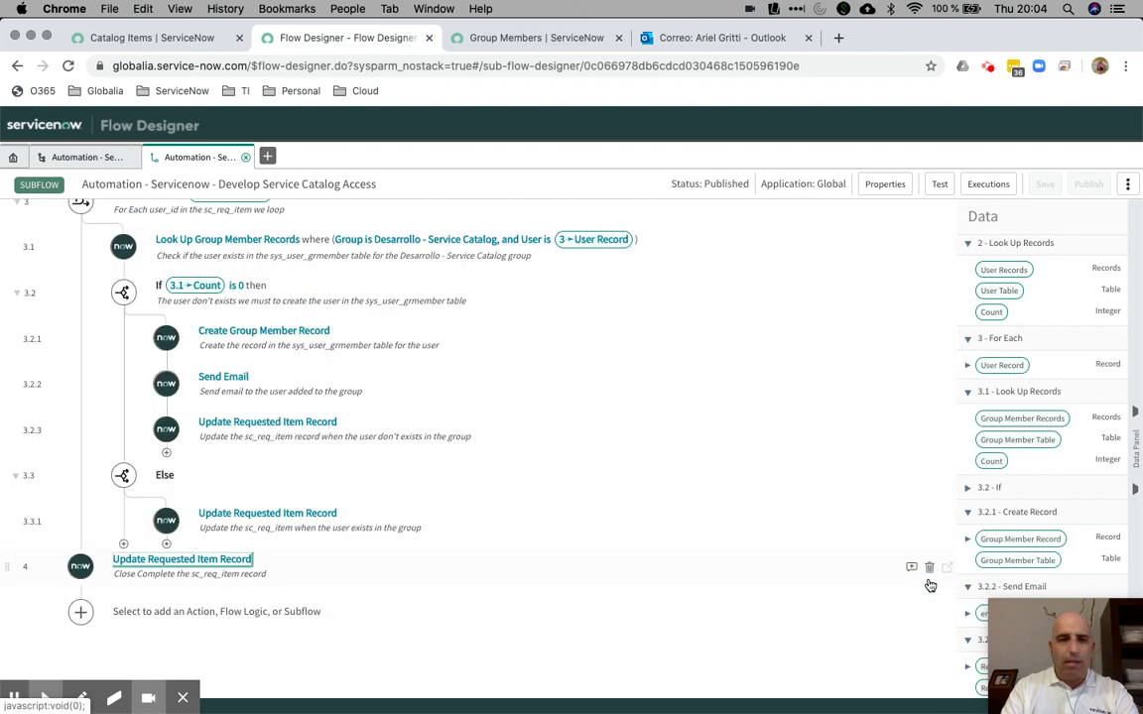
pyautogui.scroll(1, 624, 441)
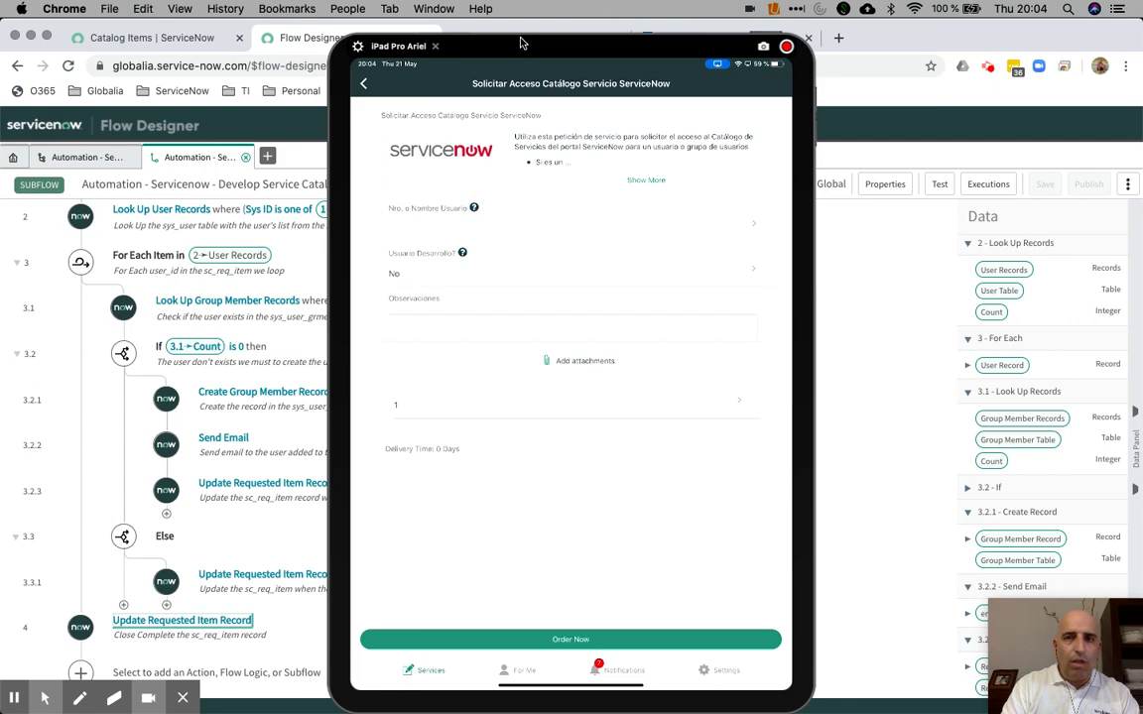
# Switch to Reflector 3 and move the mirrored iPad window to the desktop space holding the Downloads folder window
pyautogui.click(620, 50)
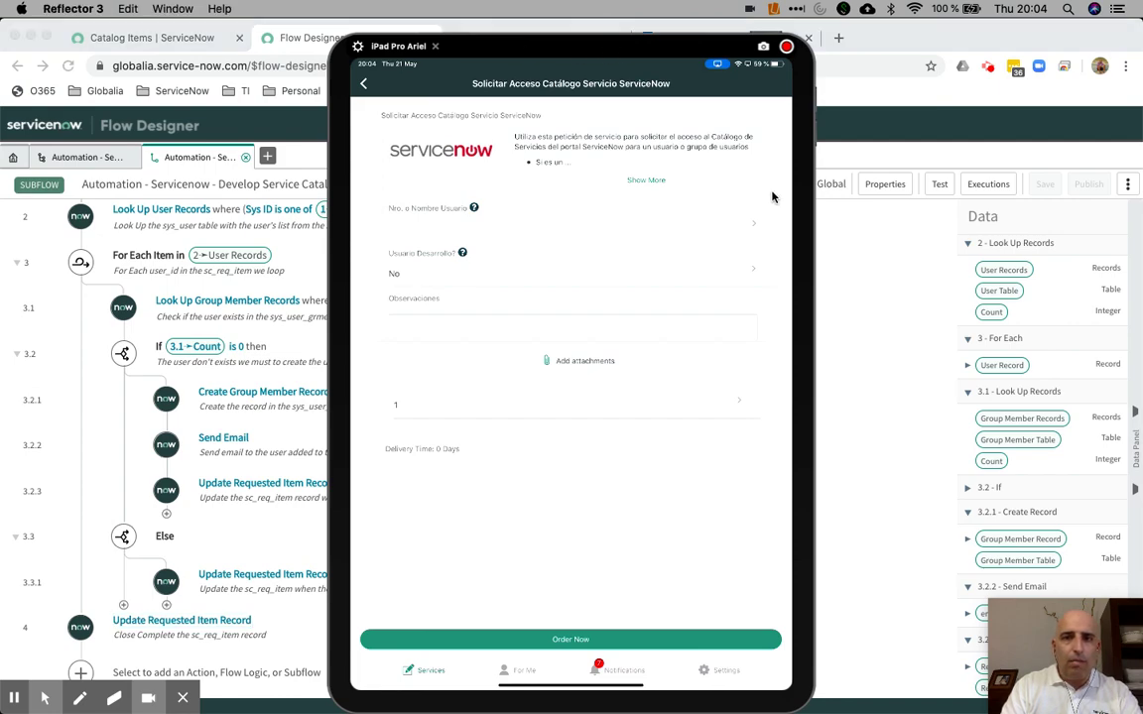
pyautogui.hotkey('ctrl', 'Right')
pyautogui.hotkey('ctrl', 'Right')
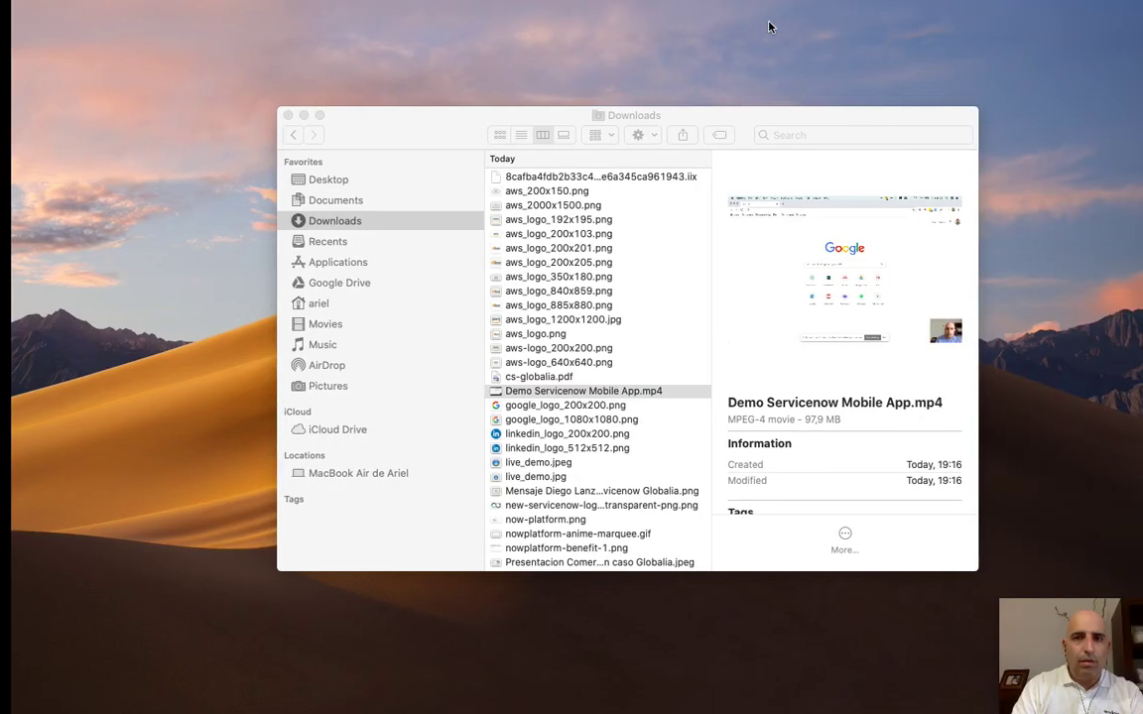
pyautogui.hotkey('ctrl', 'Left')
pyautogui.hotkey('ctrl', 'Left')
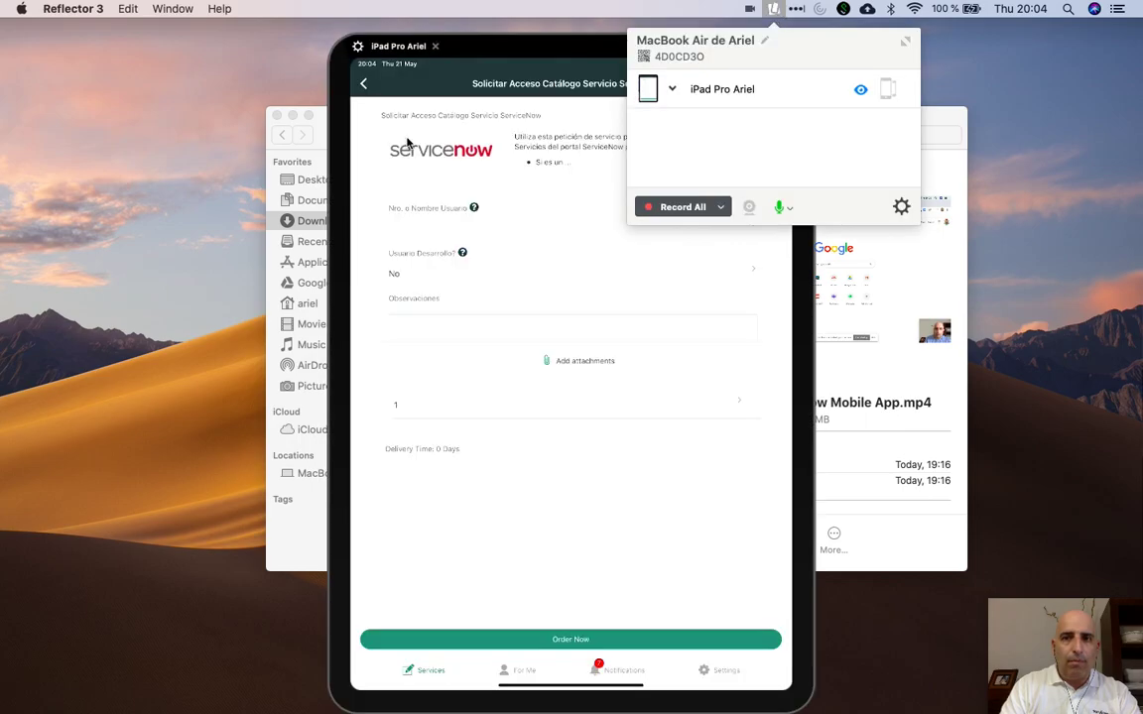
# Return to Chrome and refresh the filtered Group Members list for Desarrollo - Service Catalog to check the user's membership before the request
pyautogui.hotkey('ctrl', 'Left')
pyautogui.click(555, 38)
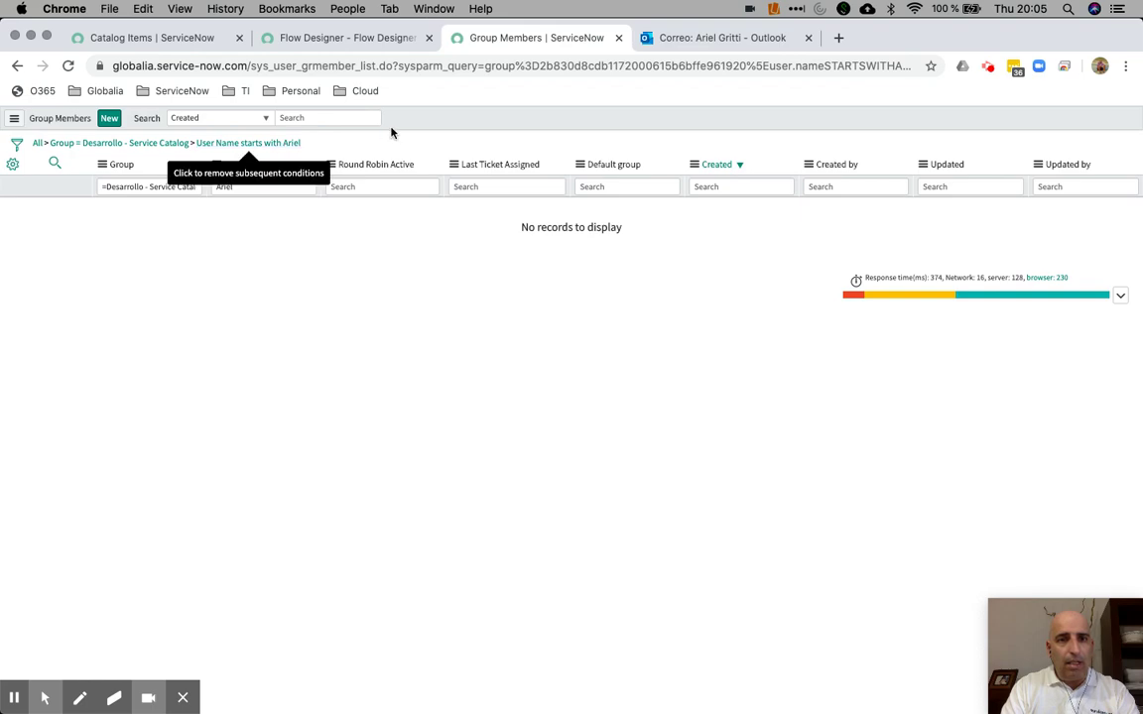
pyautogui.rightClick(468, 117)
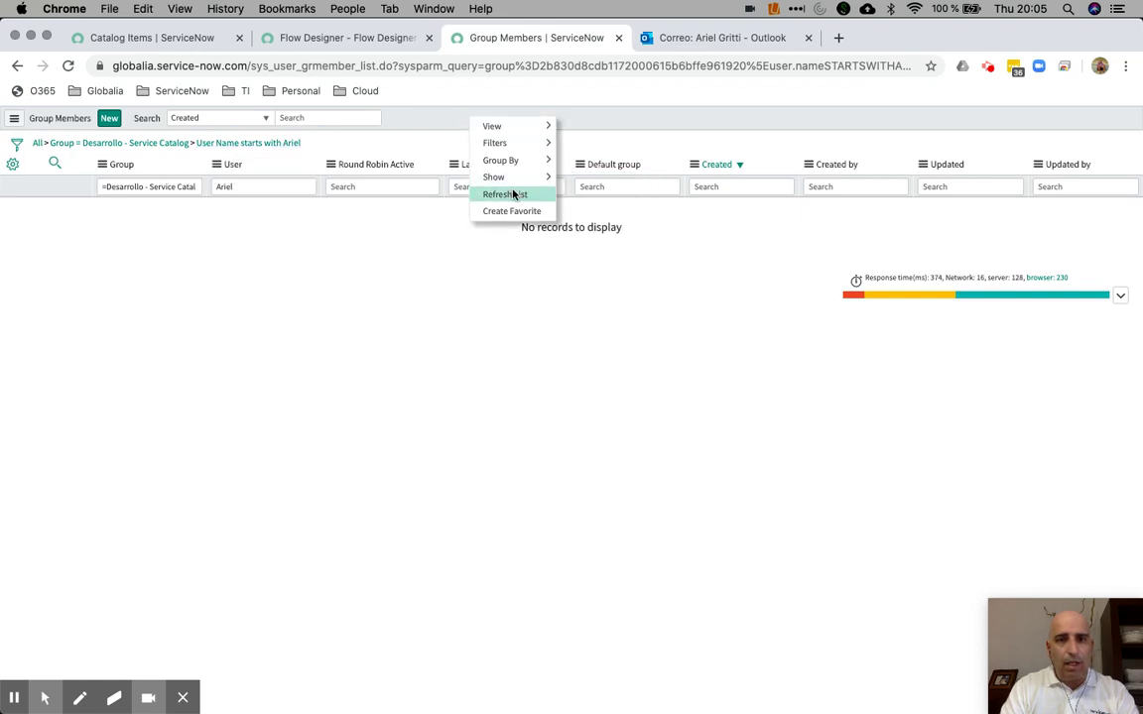
pyautogui.click(508, 193)
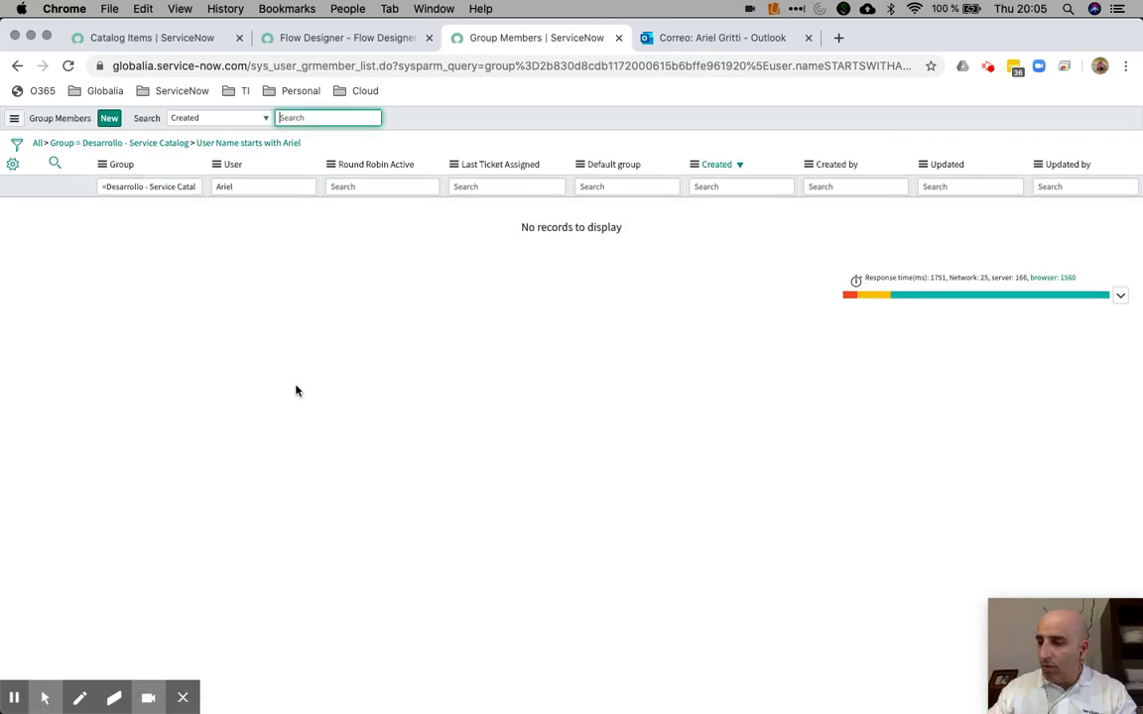
# Switch to the mirrored iPad and search for the user in the request form's Nro. o Nombre Usuario field
pyautogui.hotkey('ctrl', 'Right')
pyautogui.hotkey('ctrl', 'Right')
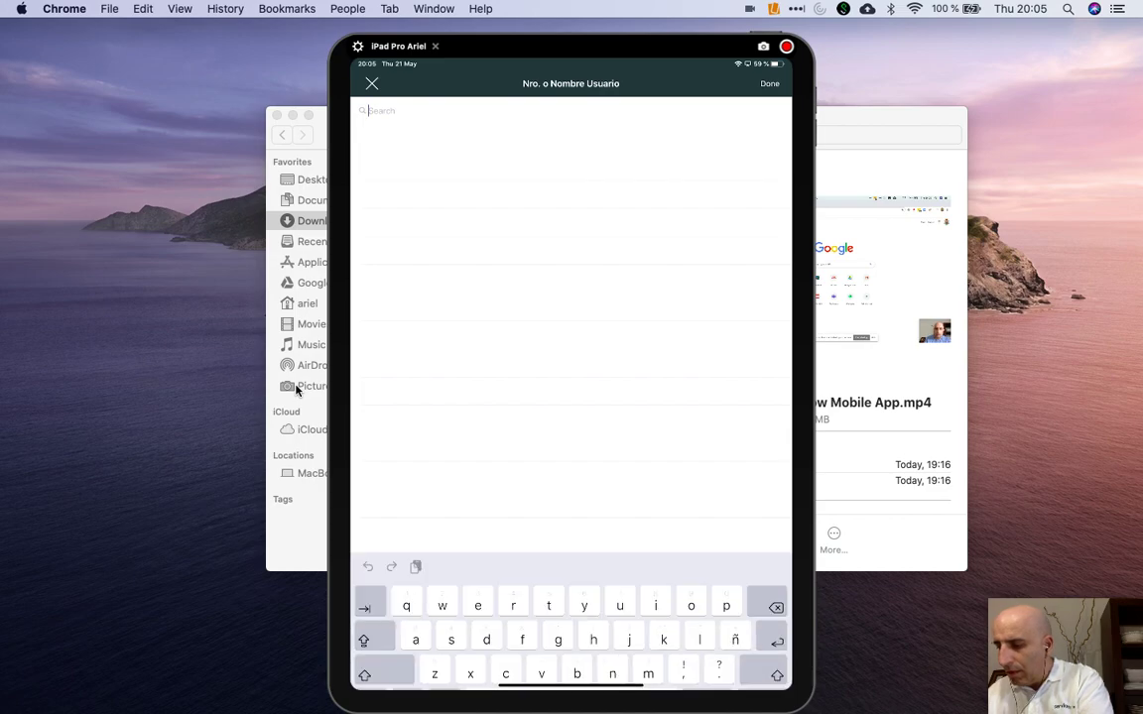
pyautogui.write('ariel gu')
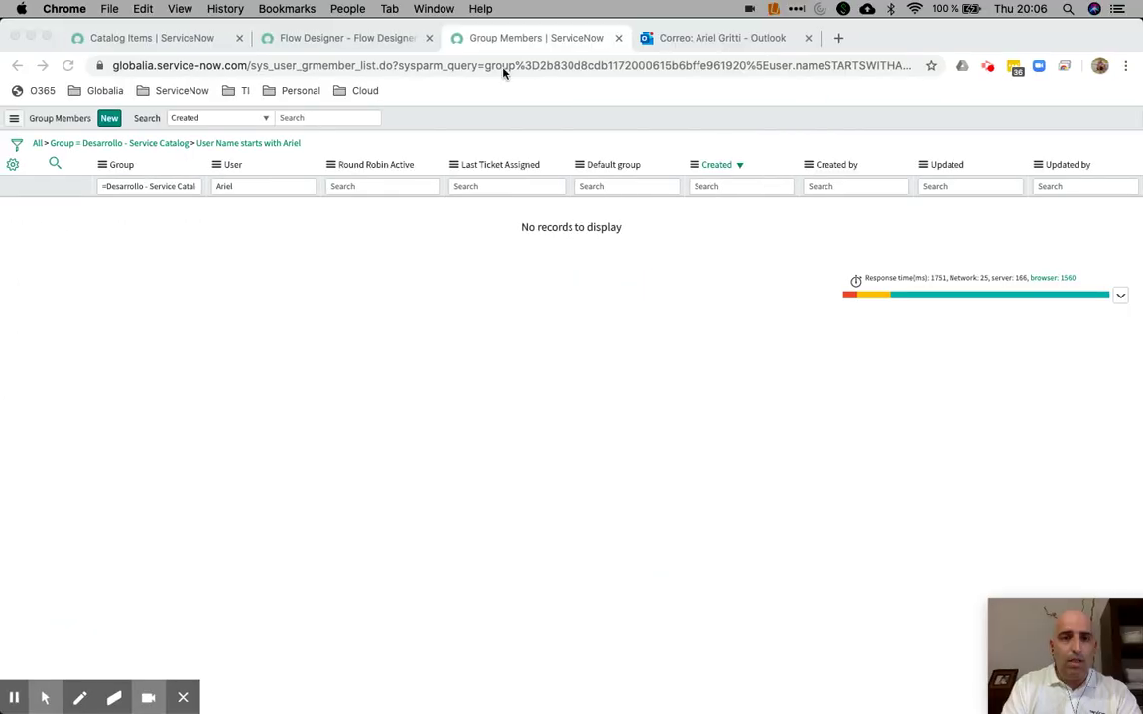
# Refresh the filtered Group Members list in Chrome to check whether the request added the user to the group
pyautogui.rightClick(461, 122)
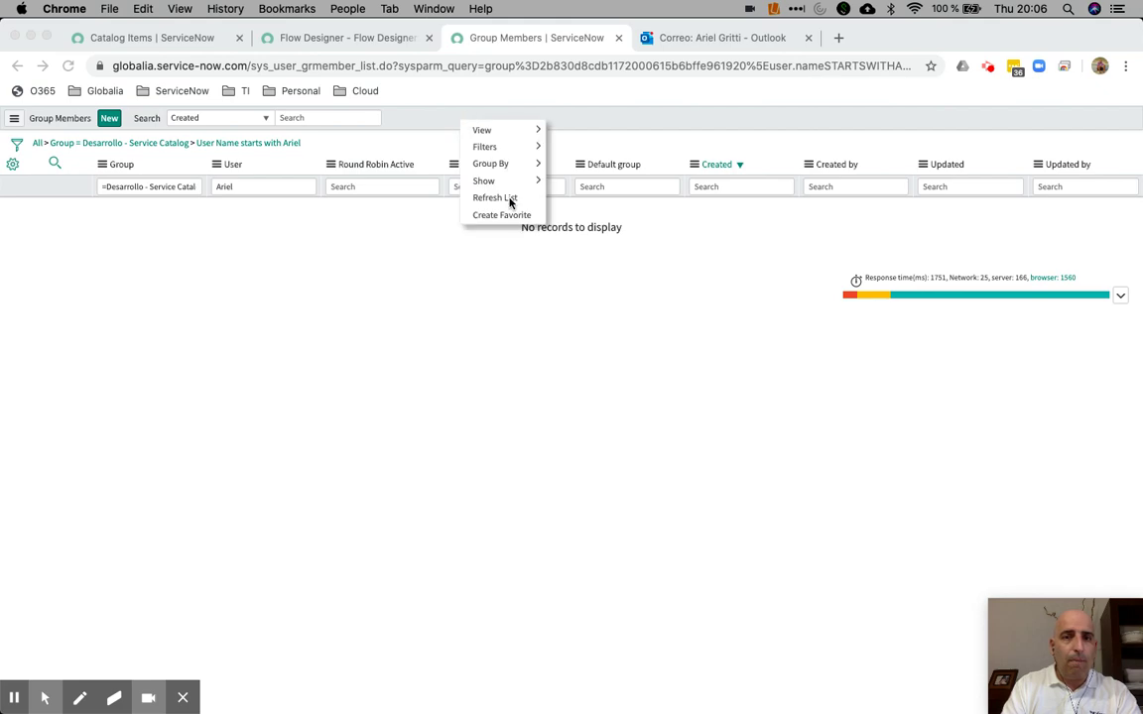
pyautogui.click(496, 198)
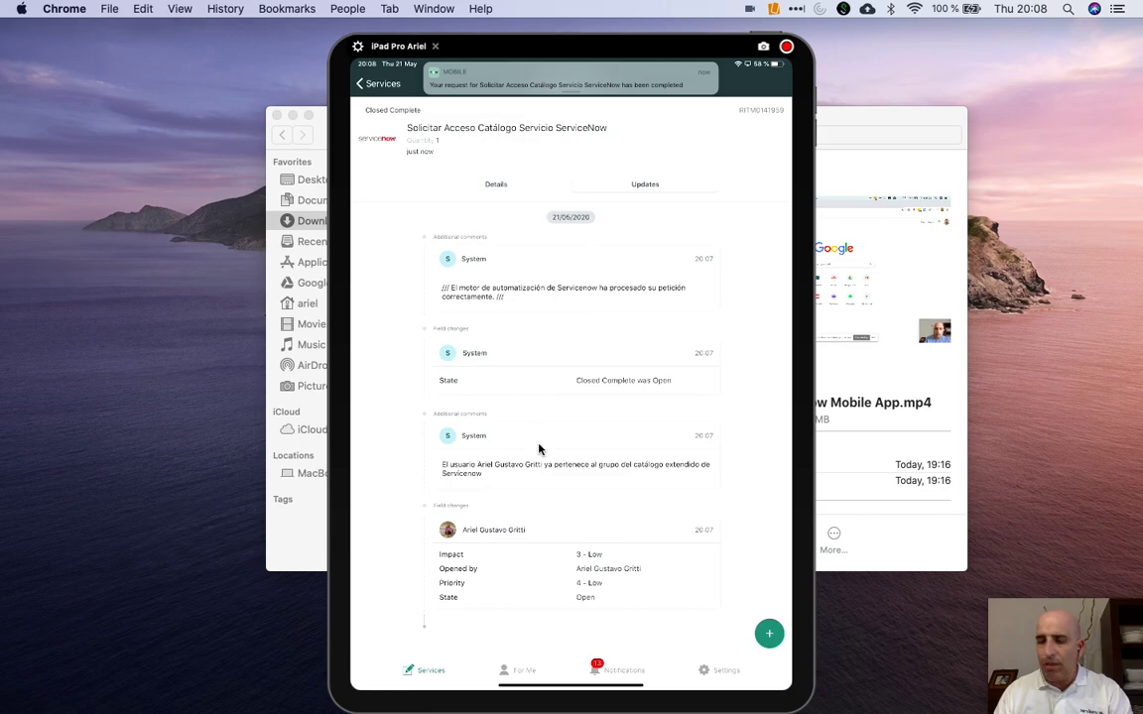
# Go back from the mirrored iPad to the Group Members list and refresh it to check for a duplicate membership after the repeated request
pyautogui.hotkey('ctrl', 'Right')
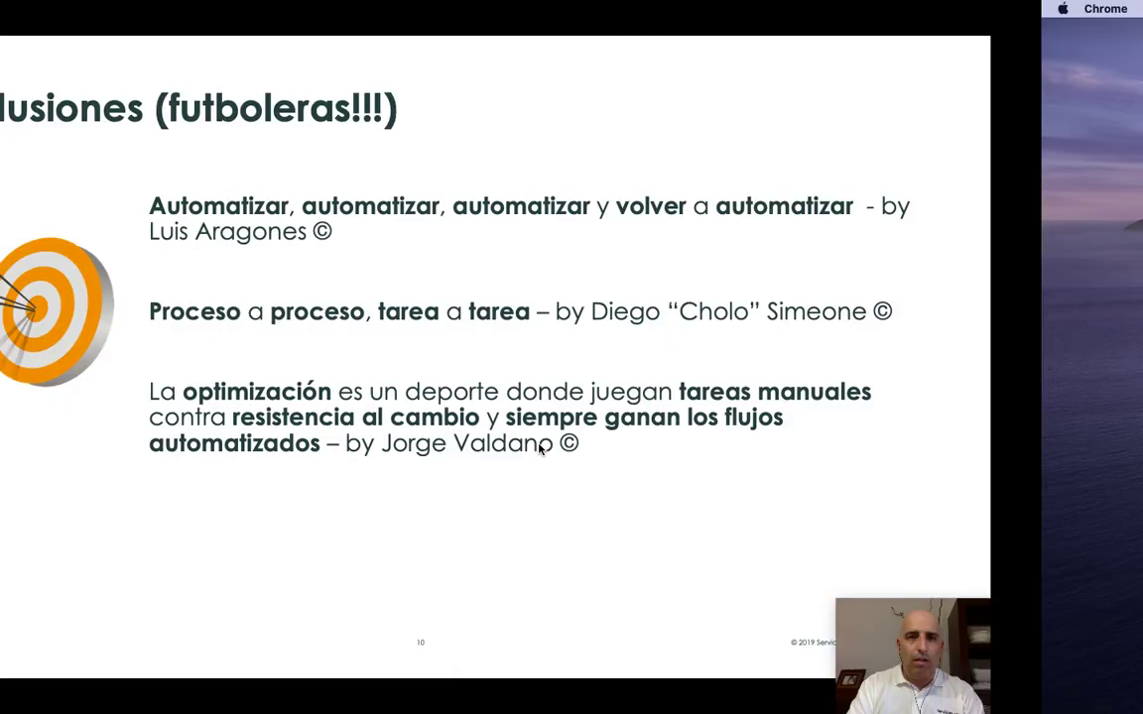
pyautogui.hotkey('ctrl', 'Left')
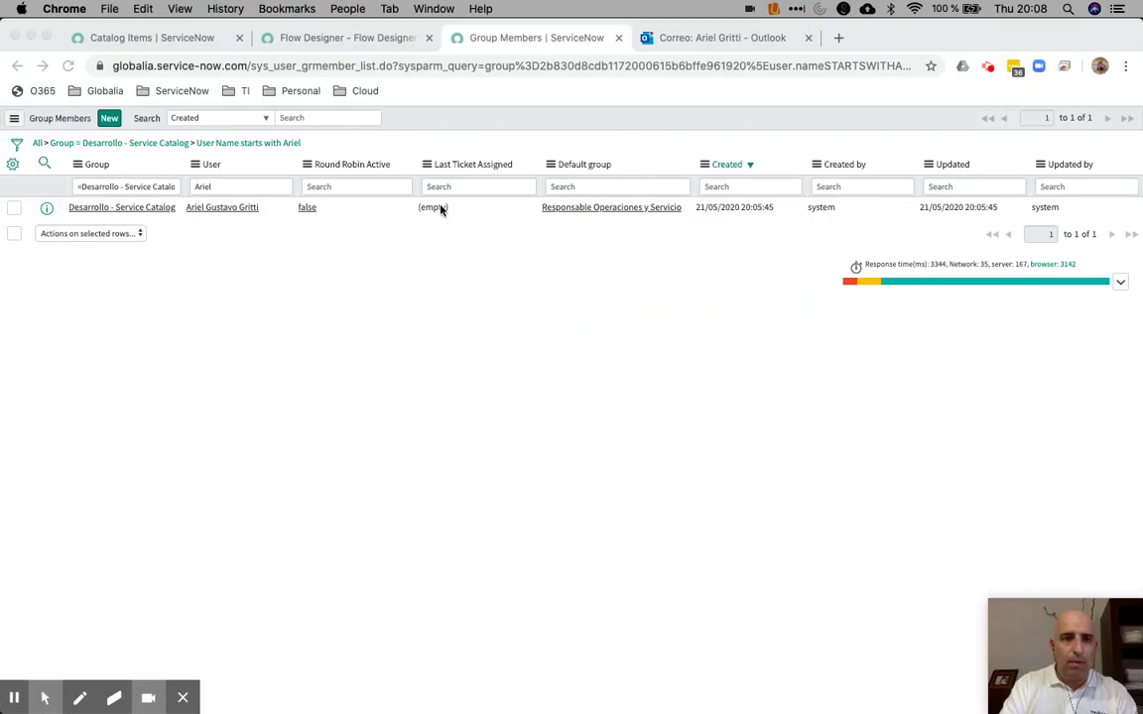
pyautogui.rightClick(486, 123)
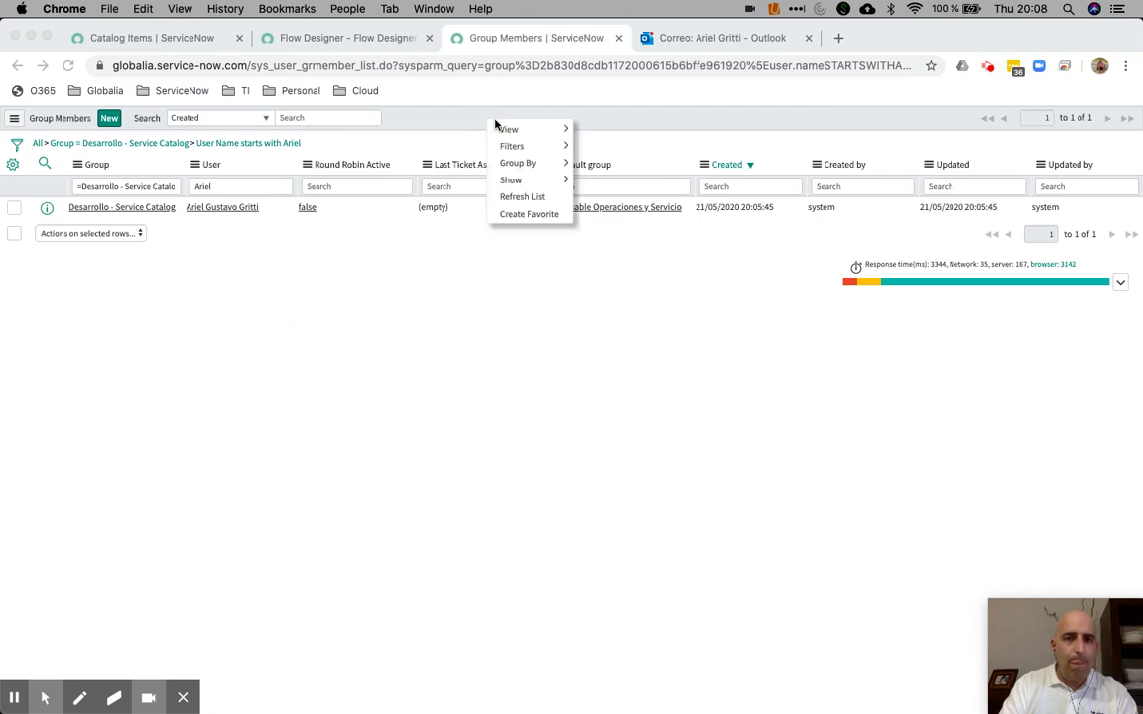
pyautogui.click(532, 199)
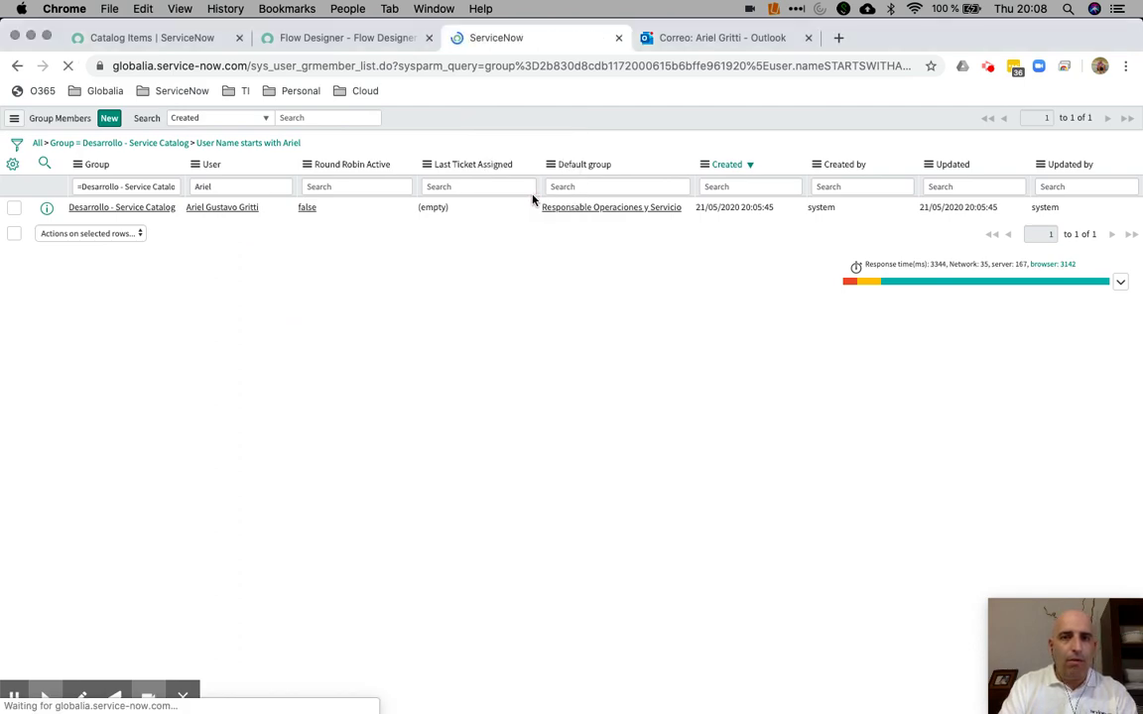